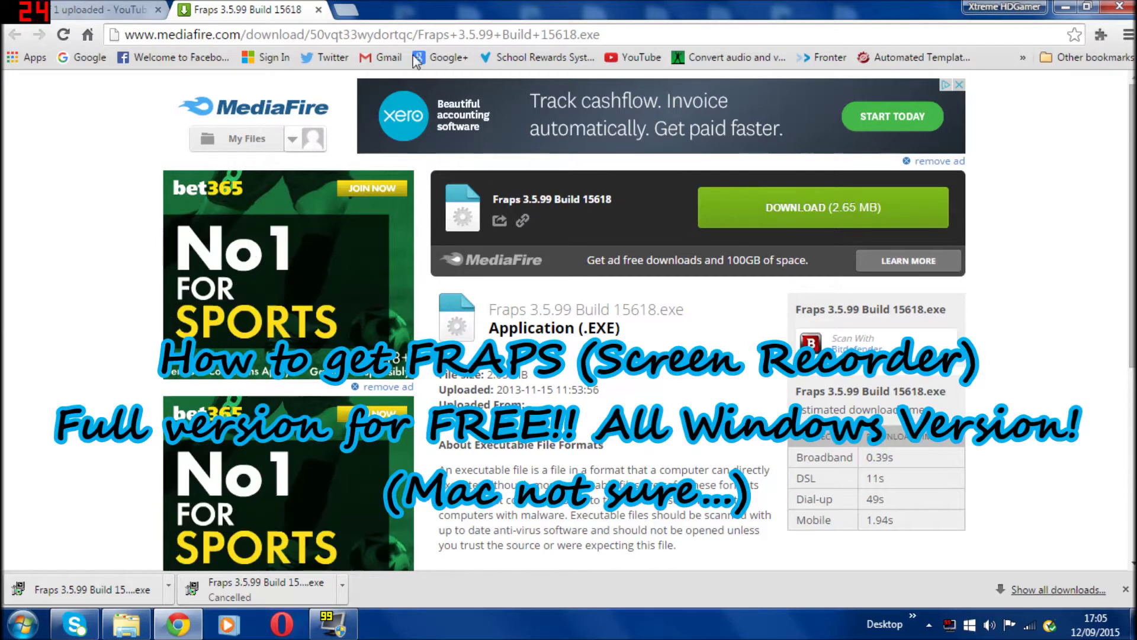
# Step: Download the Fraps 3.5.99 Build 15618 installer from its MediaFire page and launch it
pyautogui.click(418, 35)
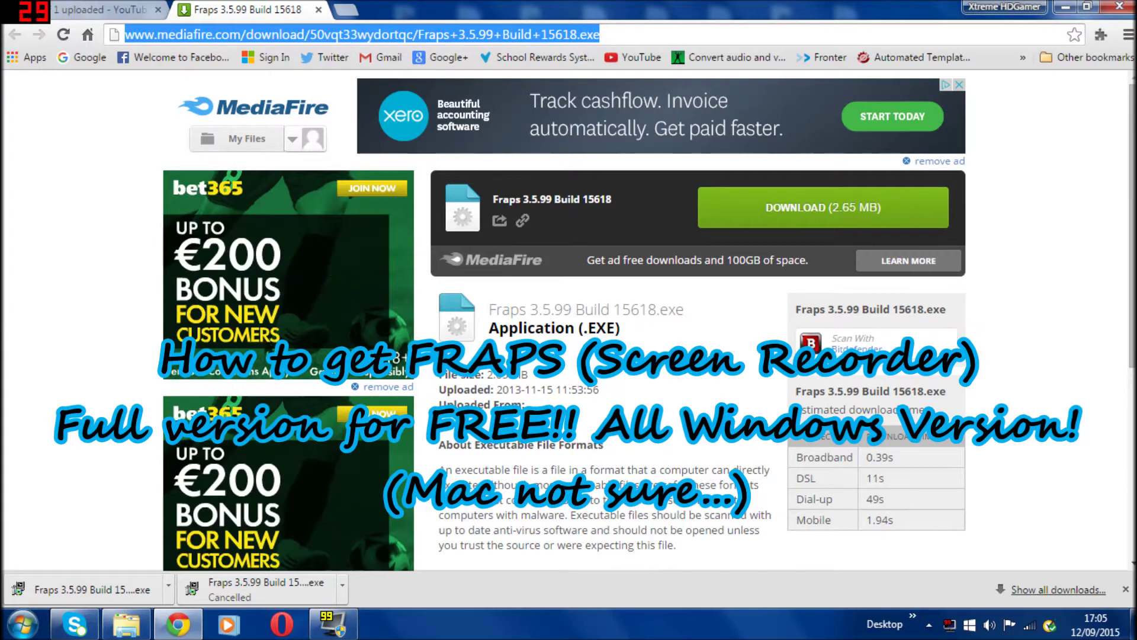
pyautogui.click(418, 36)
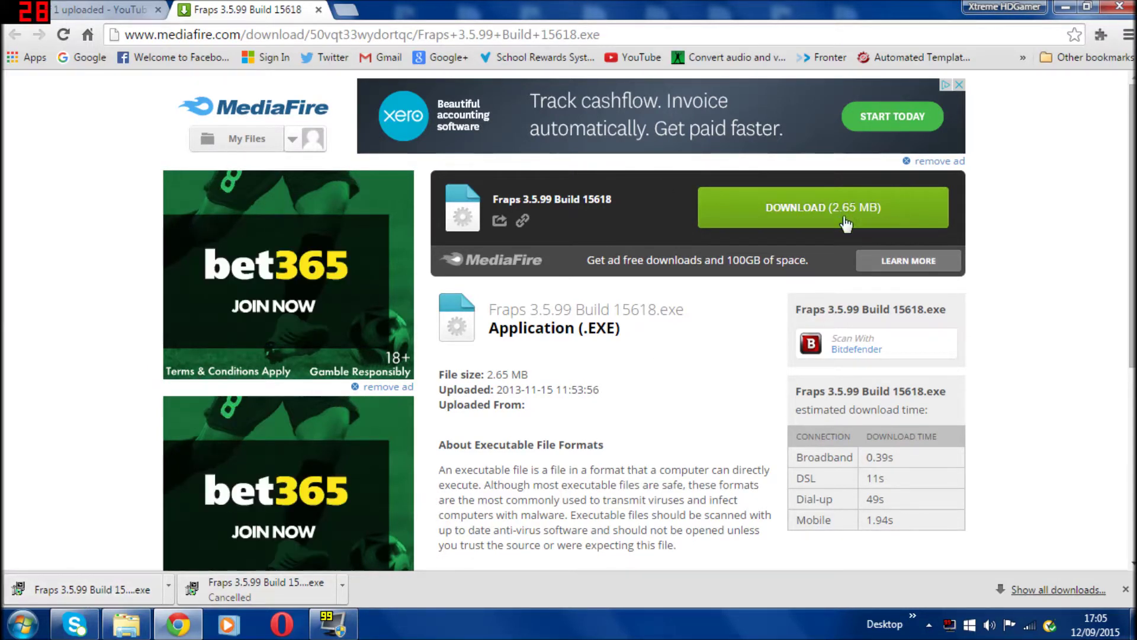
pyautogui.click(823, 207)
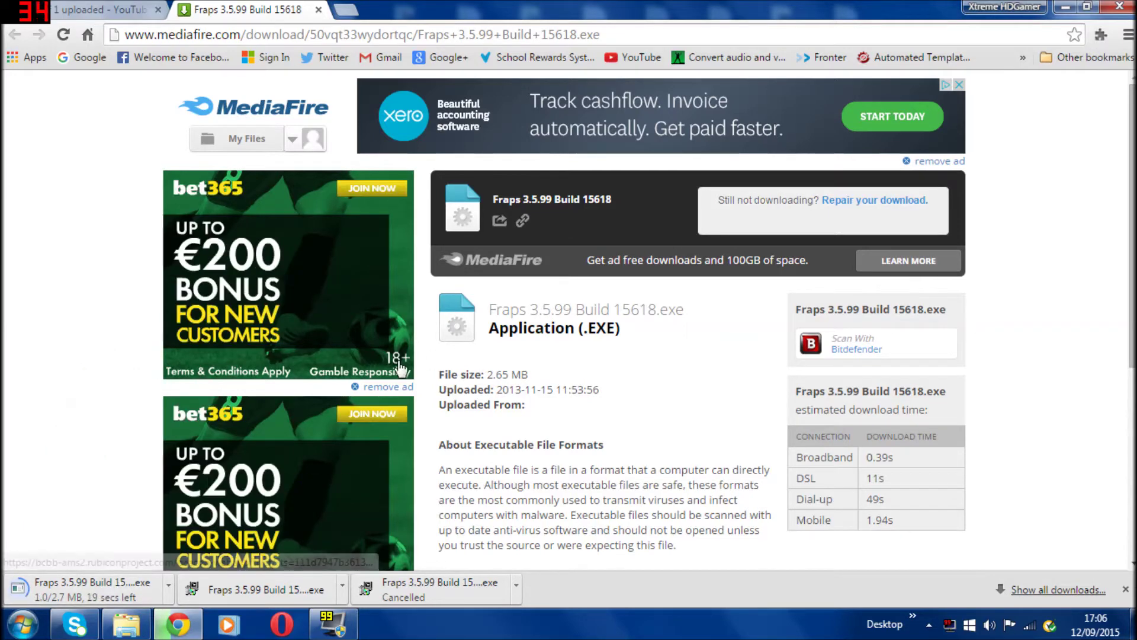
pyautogui.click(335, 629)
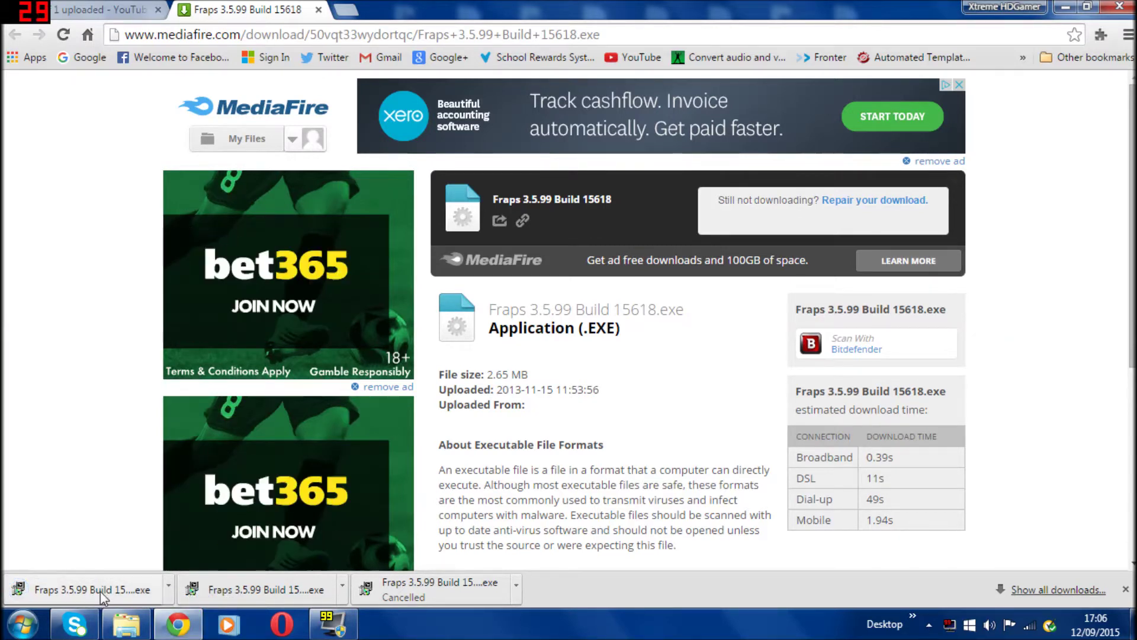
pyautogui.click(131, 590)
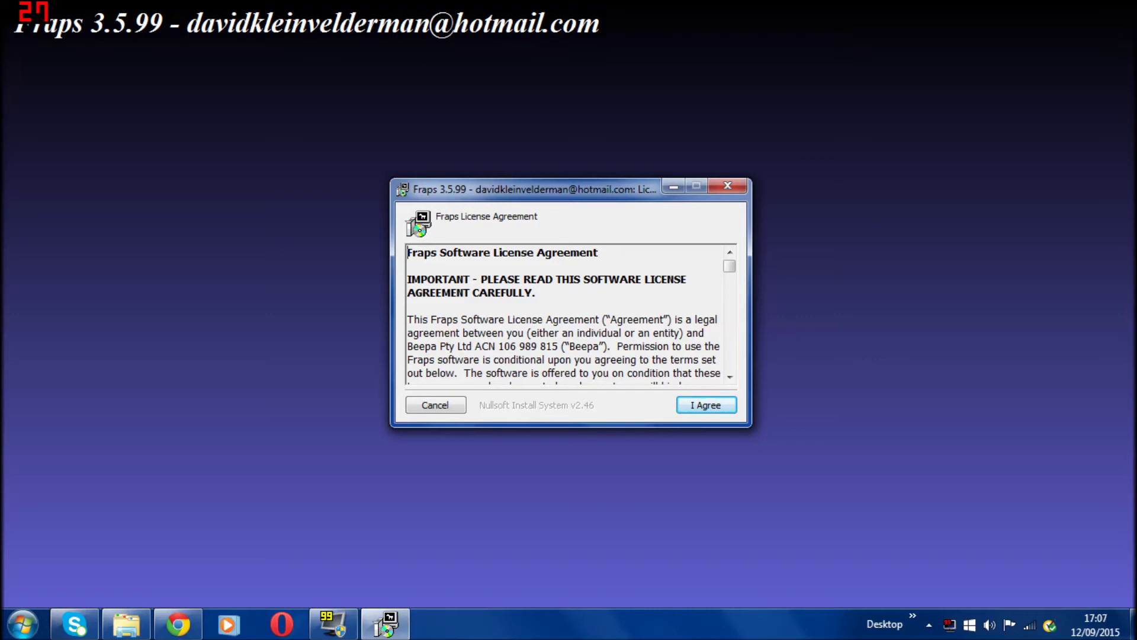
# Step: Look up the Fraps Movies folder in the Documents library, and minimise the file window
pyautogui.click(127, 624)
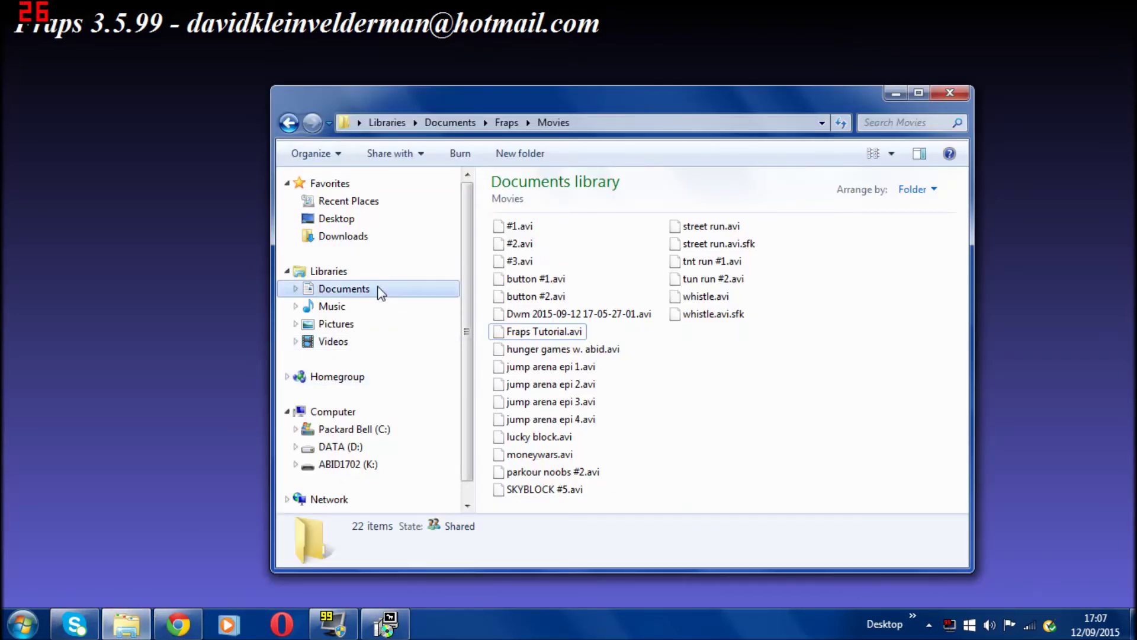
pyautogui.click(379, 292)
pyautogui.click(523, 299)
pyautogui.doubleClick(523, 299)
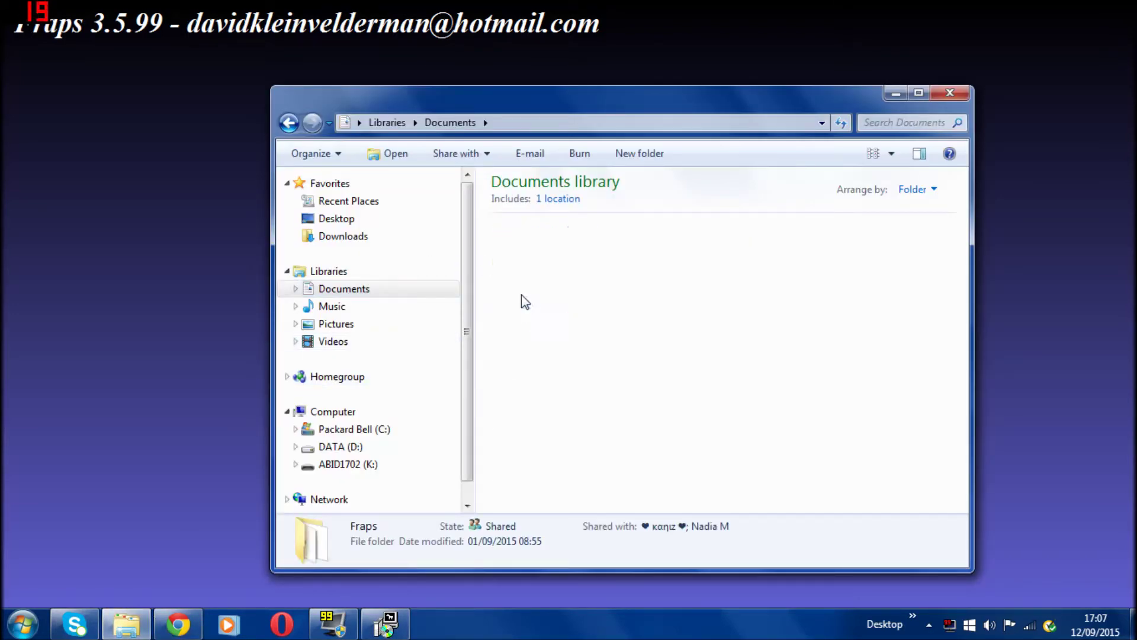
pyautogui.doubleClick(524, 243)
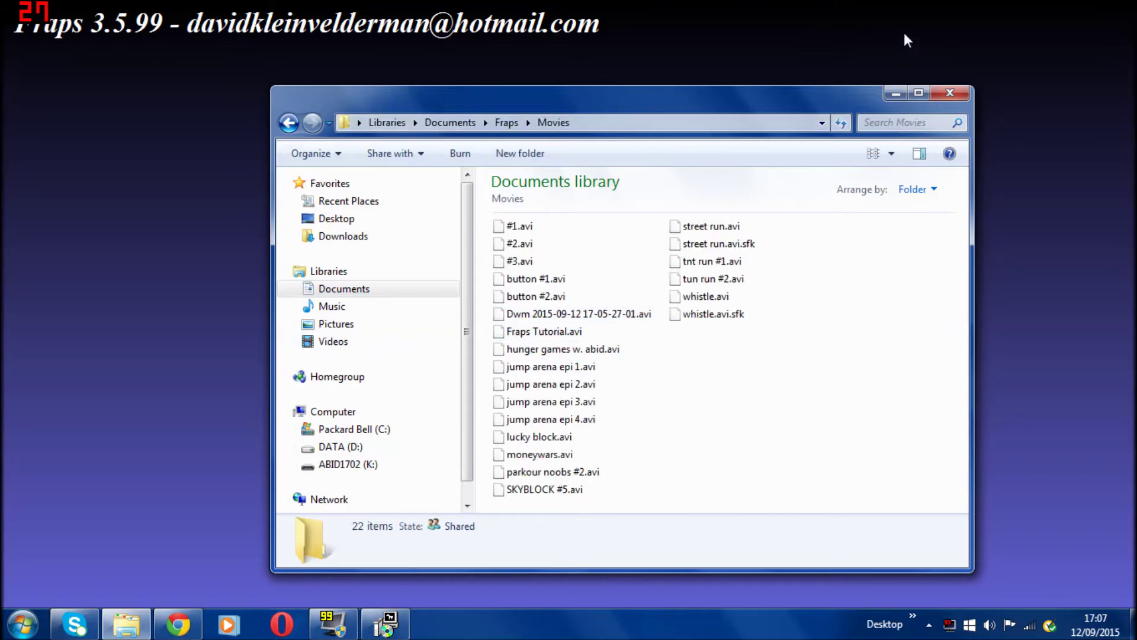
pyautogui.click(894, 93)
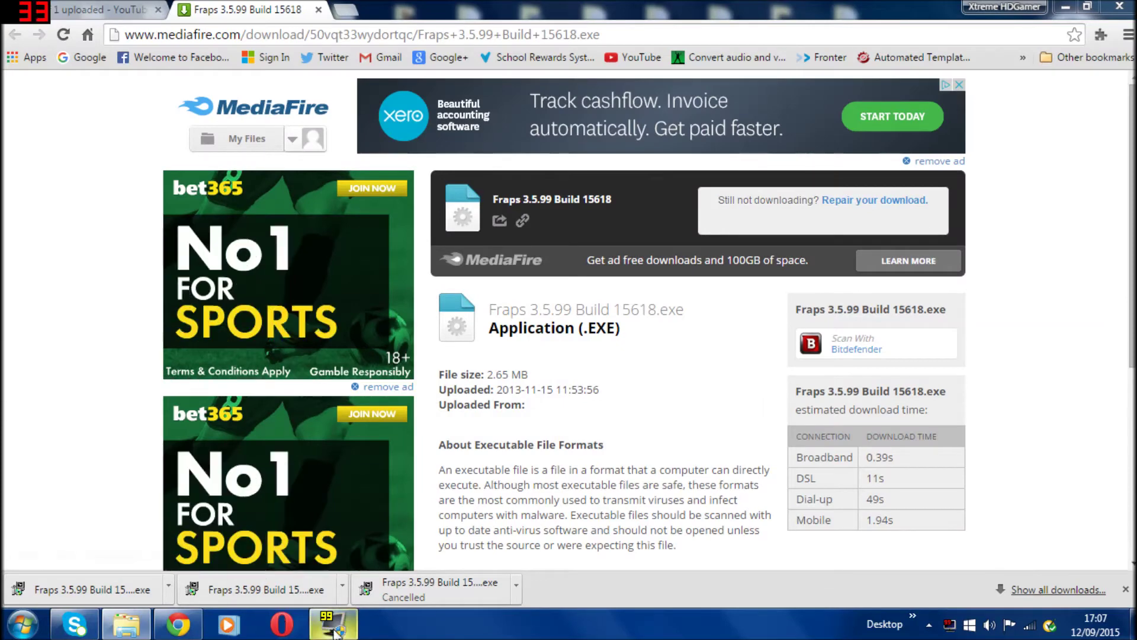
# Step: Show the desktop and bring up the Fraps window
pyautogui.press('super')
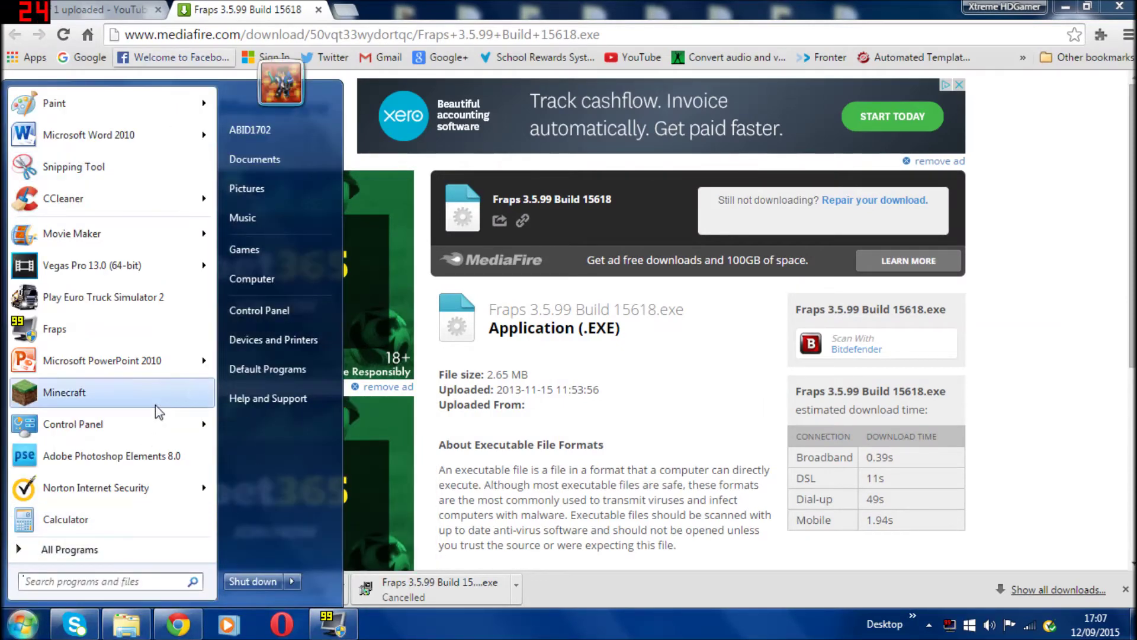
pyautogui.press('Escape')
pyautogui.press('super+d')
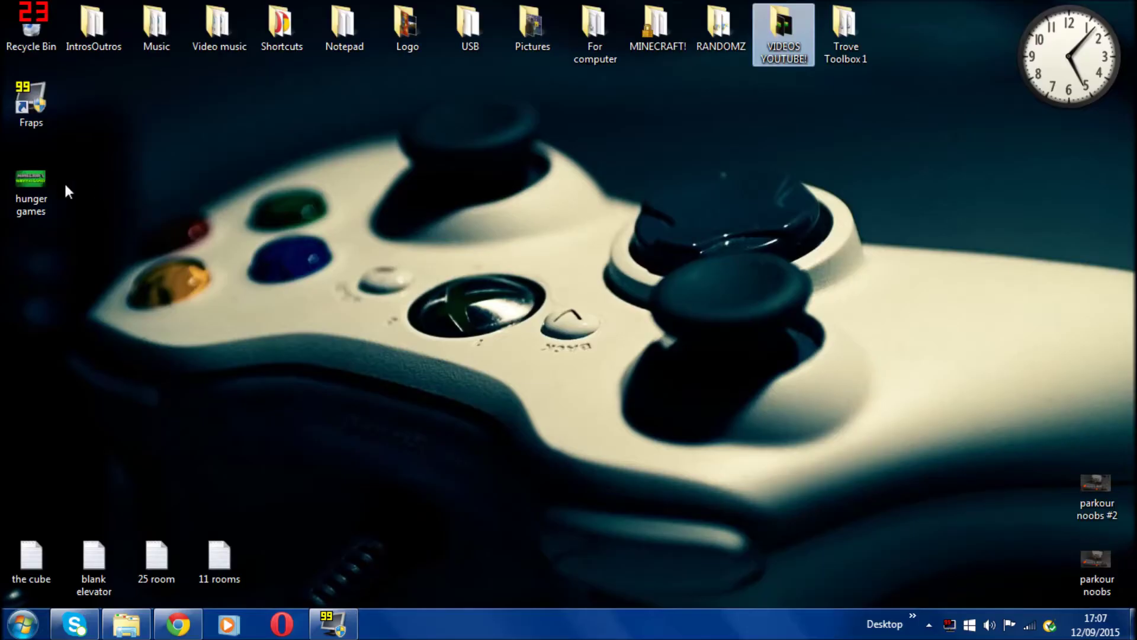
pyautogui.moveTo(883, 167); pyautogui.dragTo(2, 1)
pyautogui.click(970, 358)
pyautogui.click(333, 623)
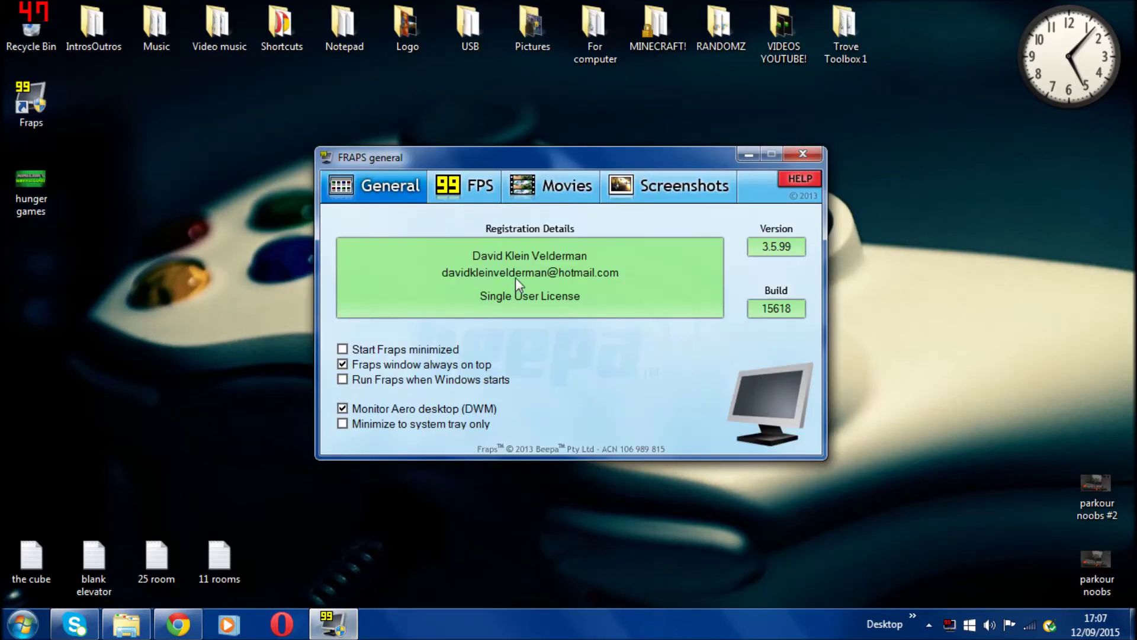
# Step: Look through the FPS, Movies and Screenshots settings pages of Fraps and return to the General page
pyautogui.click(455, 177)
pyautogui.click(670, 186)
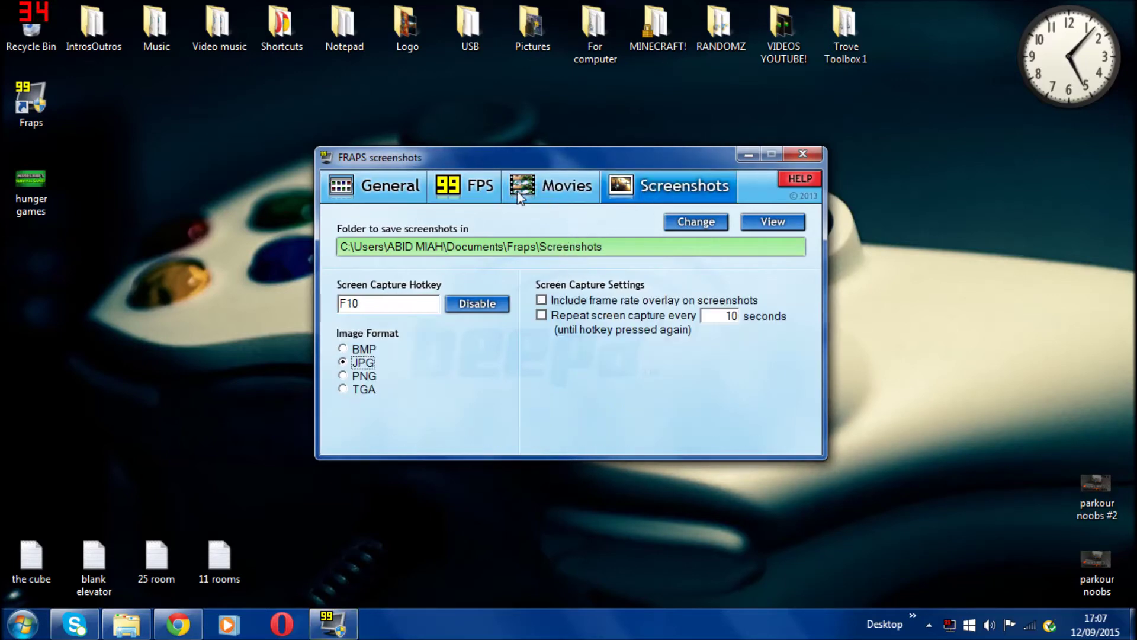
pyautogui.click(474, 195)
pyautogui.click(670, 187)
pyautogui.click(562, 187)
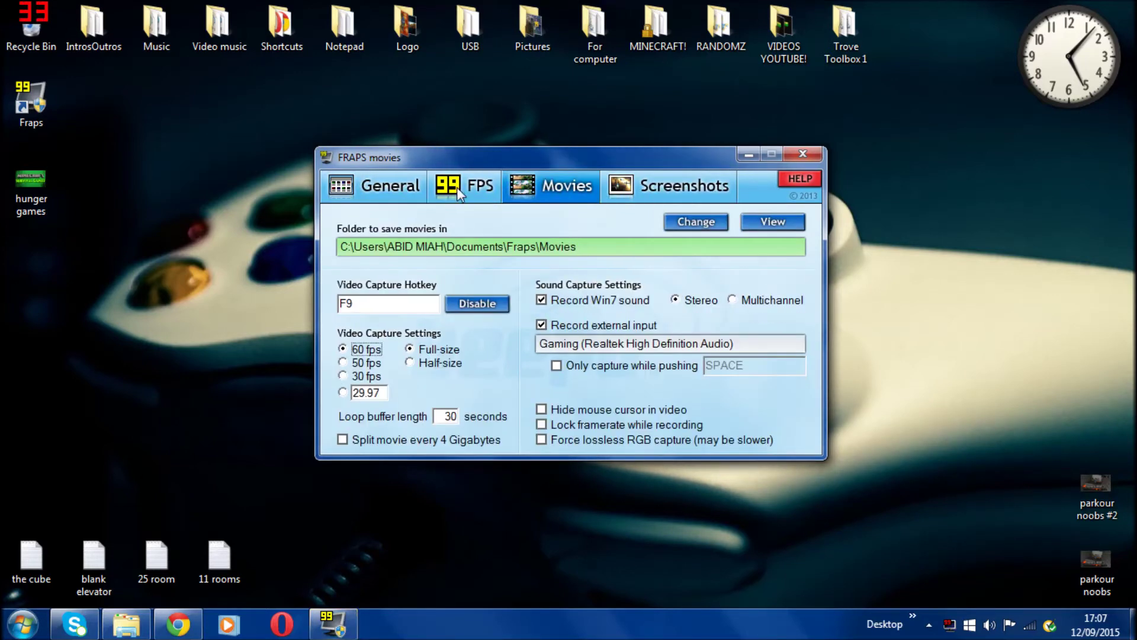
pyautogui.click(385, 187)
pyautogui.click(583, 193)
pyautogui.click(669, 187)
pyautogui.click(465, 187)
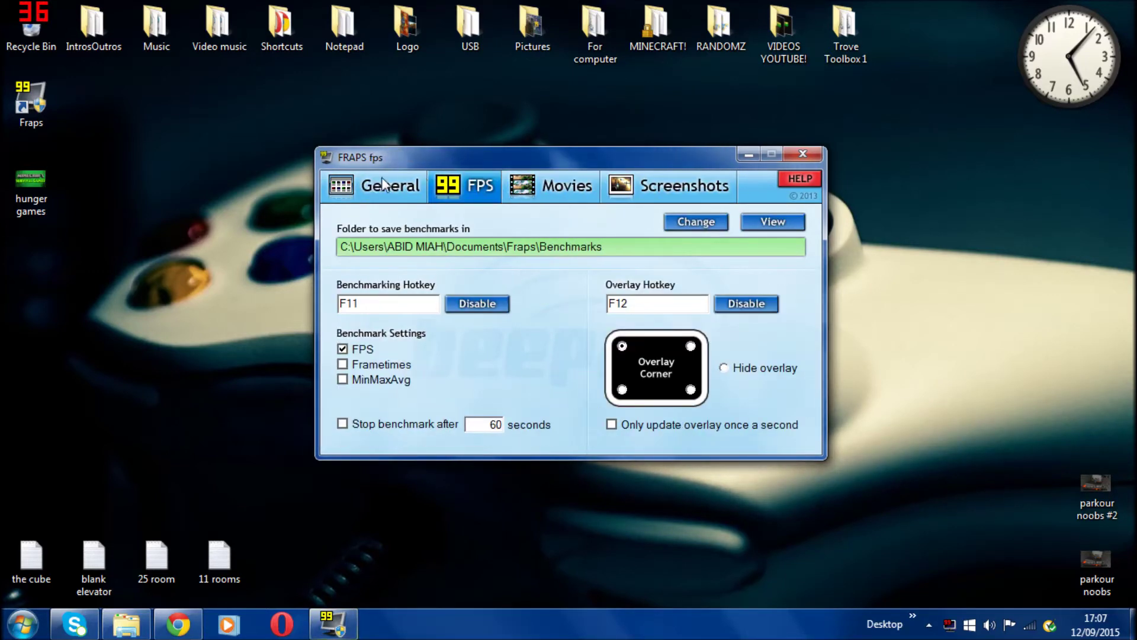
pyautogui.click(385, 186)
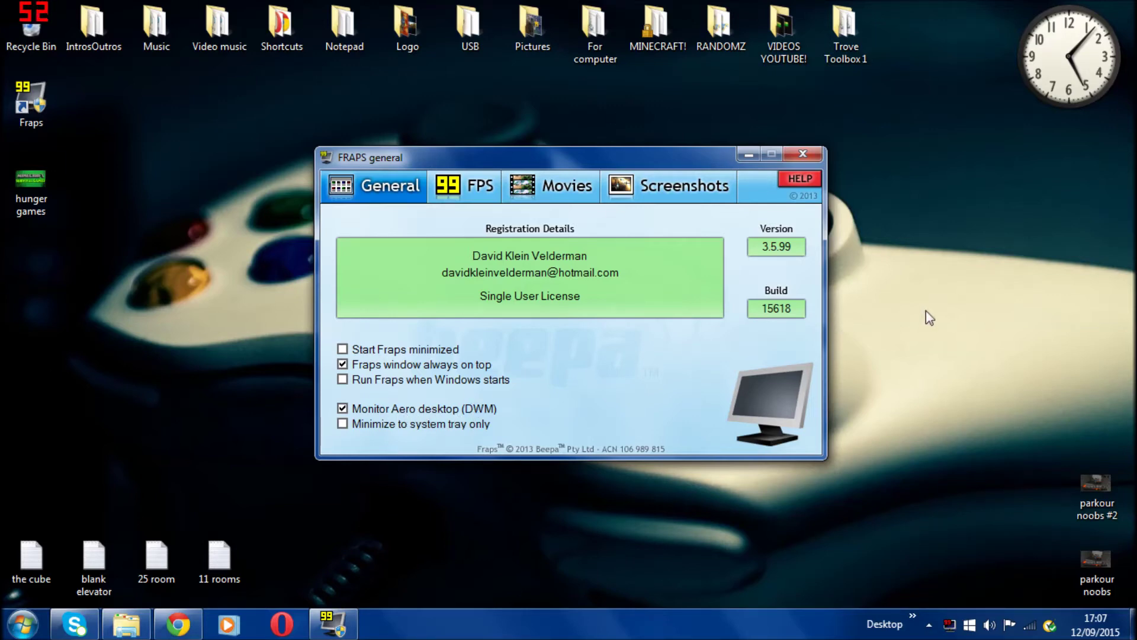
pyautogui.click(769, 155)
pyautogui.moveTo(888, 273); pyautogui.dragTo(267, 101)
pyautogui.moveTo(659, 317); pyautogui.dragTo(611, 299)
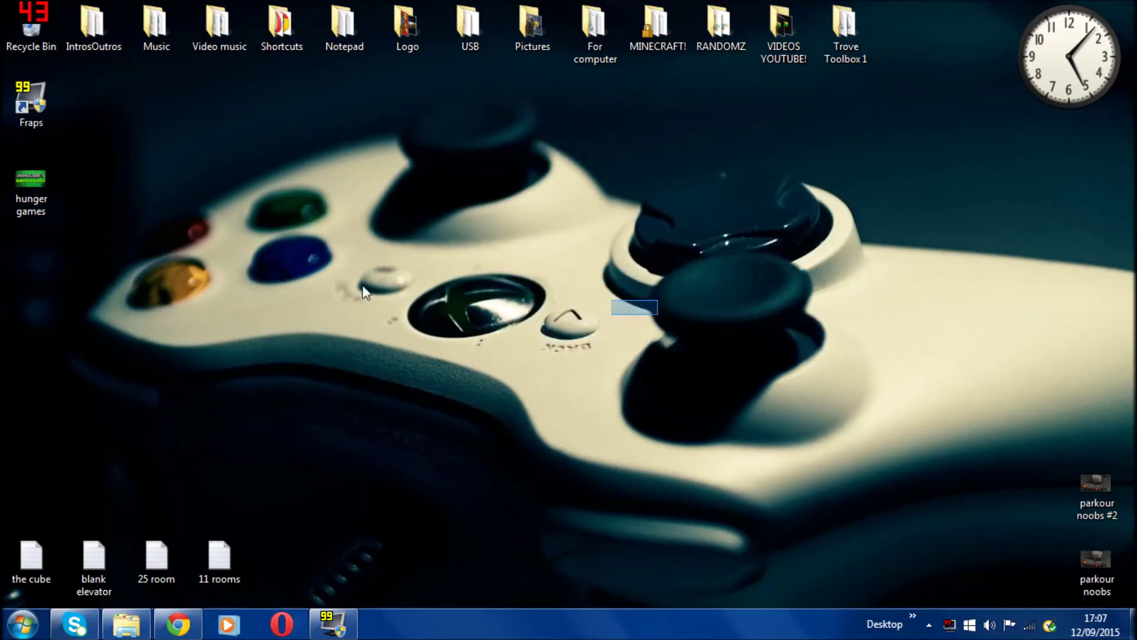
pyautogui.moveTo(471, 431); pyautogui.dragTo(395, 212)
# Step: Bring the Fraps window back and display the FPS benchmark settings
pyautogui.click(334, 623)
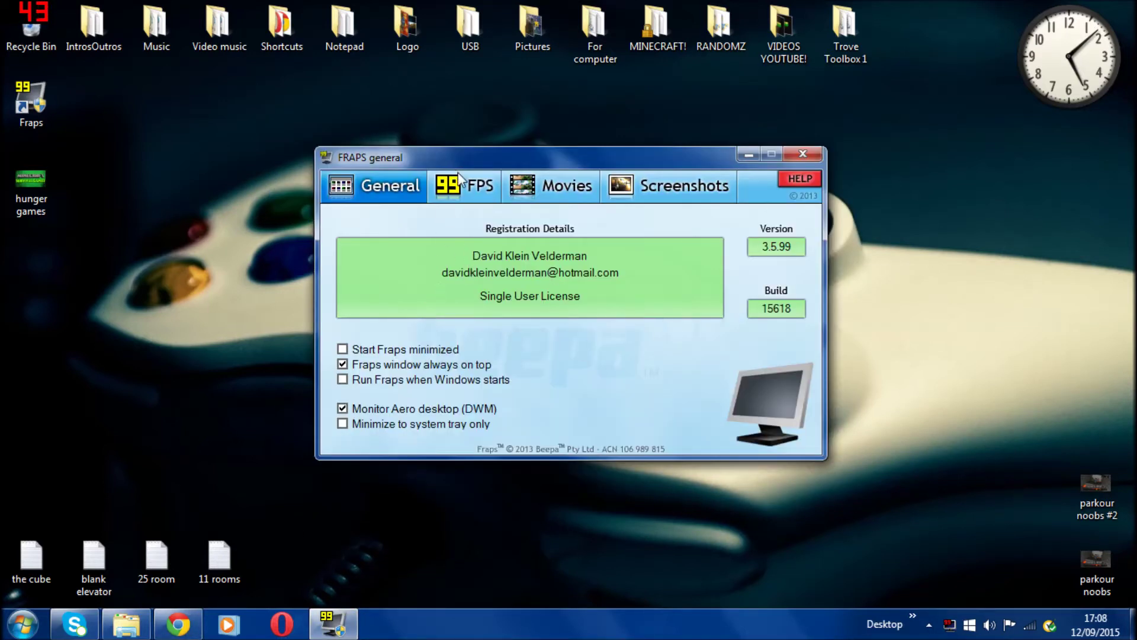
pyautogui.click(461, 179)
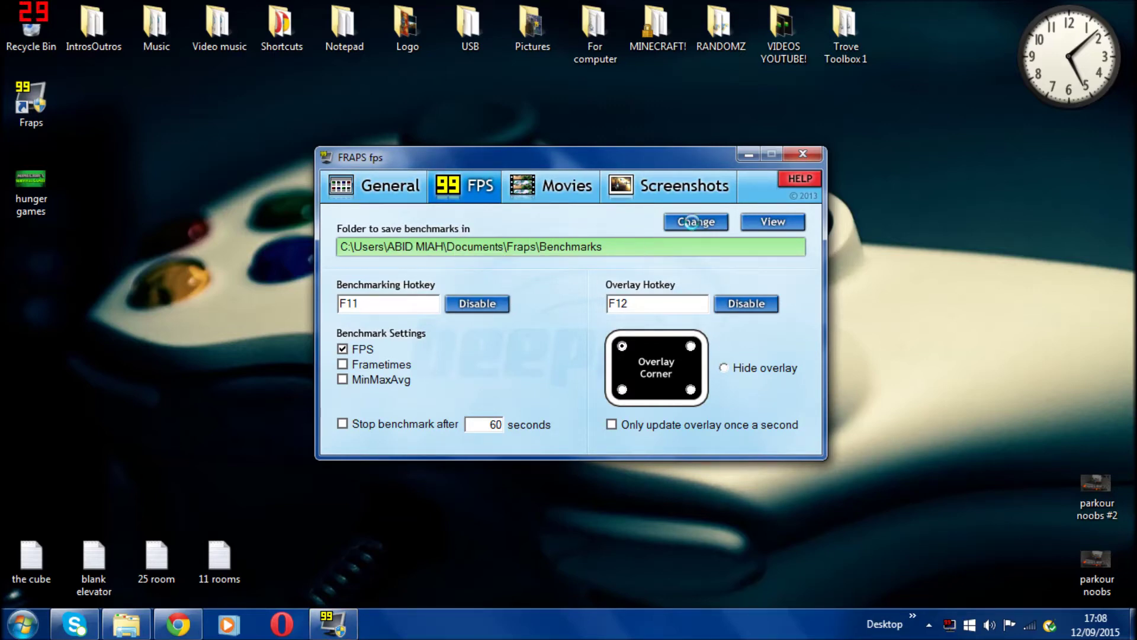
pyautogui.click(693, 167)
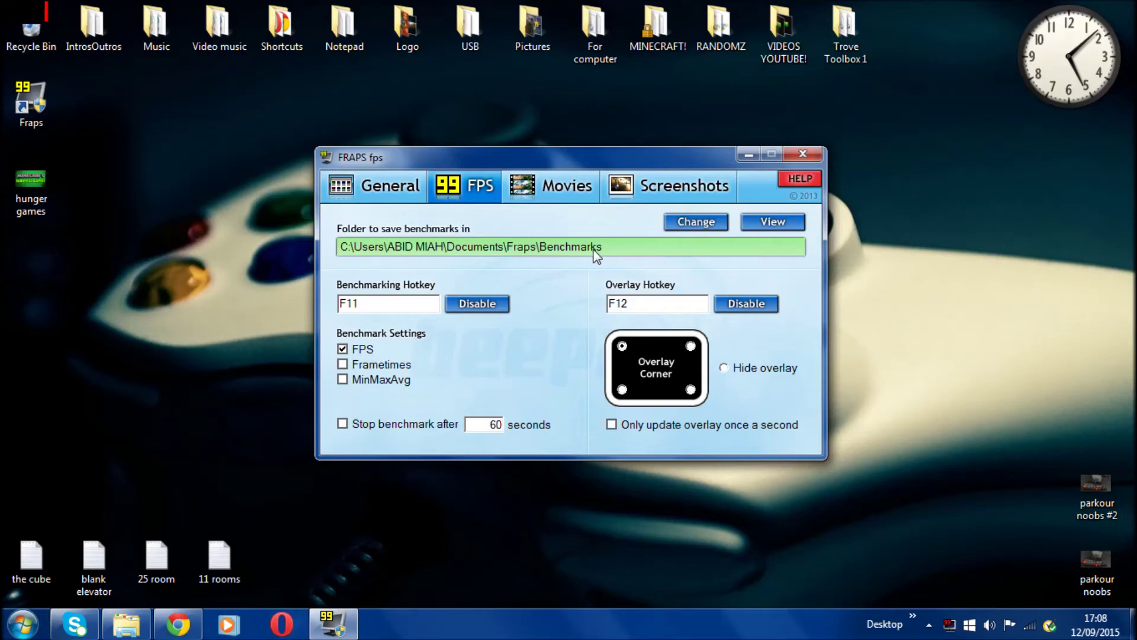
# Step: Minimise the Fraps window and open the Benchmarks folder inside the Fraps folder of the Documents library
pyautogui.moveTo(126, 624)
pyautogui.click(308, 503)
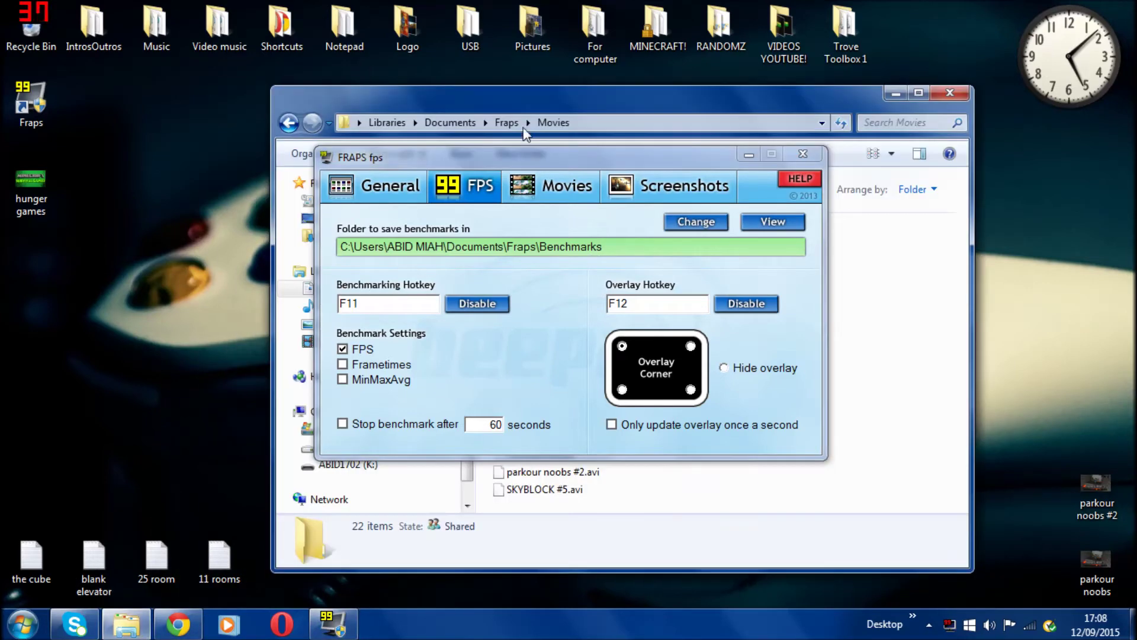
pyautogui.click(749, 155)
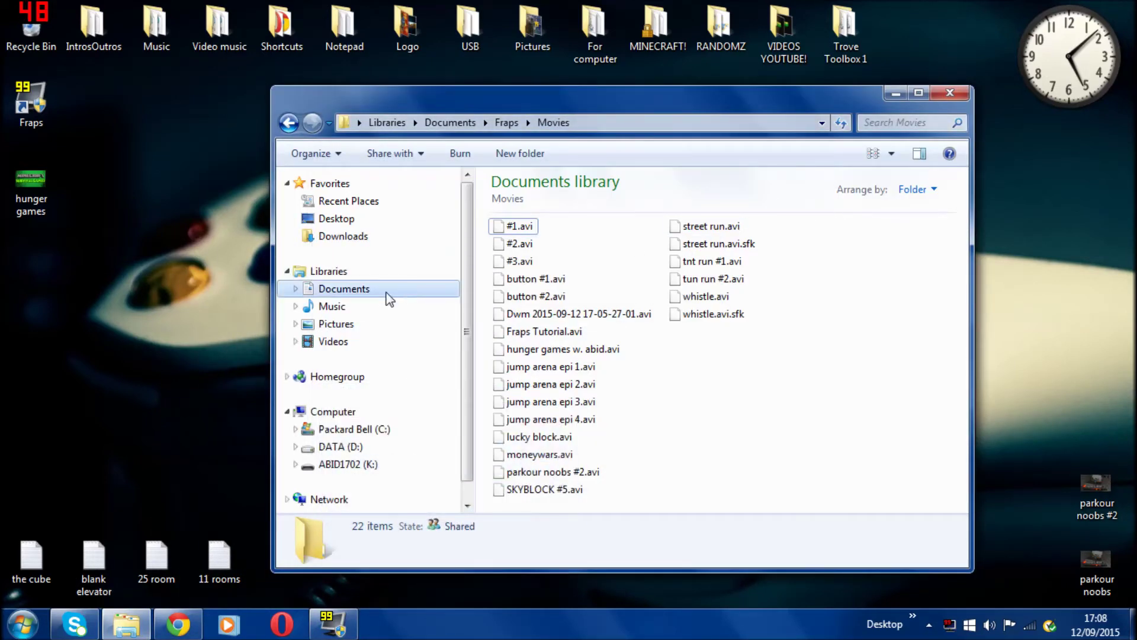
pyautogui.click(379, 290)
pyautogui.doubleClick(515, 299)
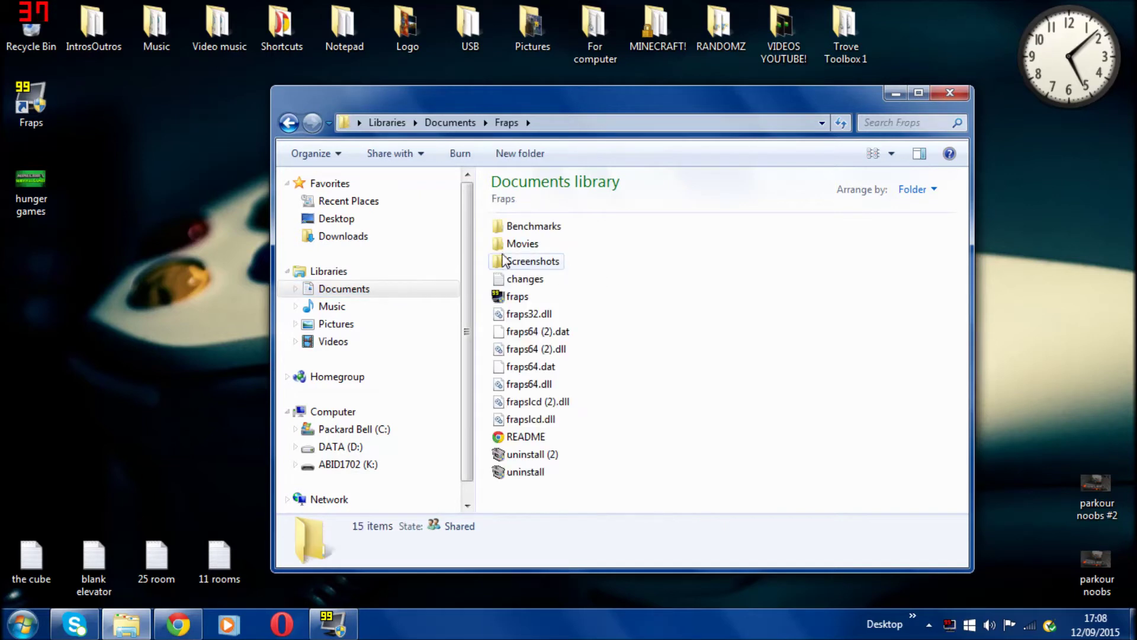
pyautogui.doubleClick(516, 226)
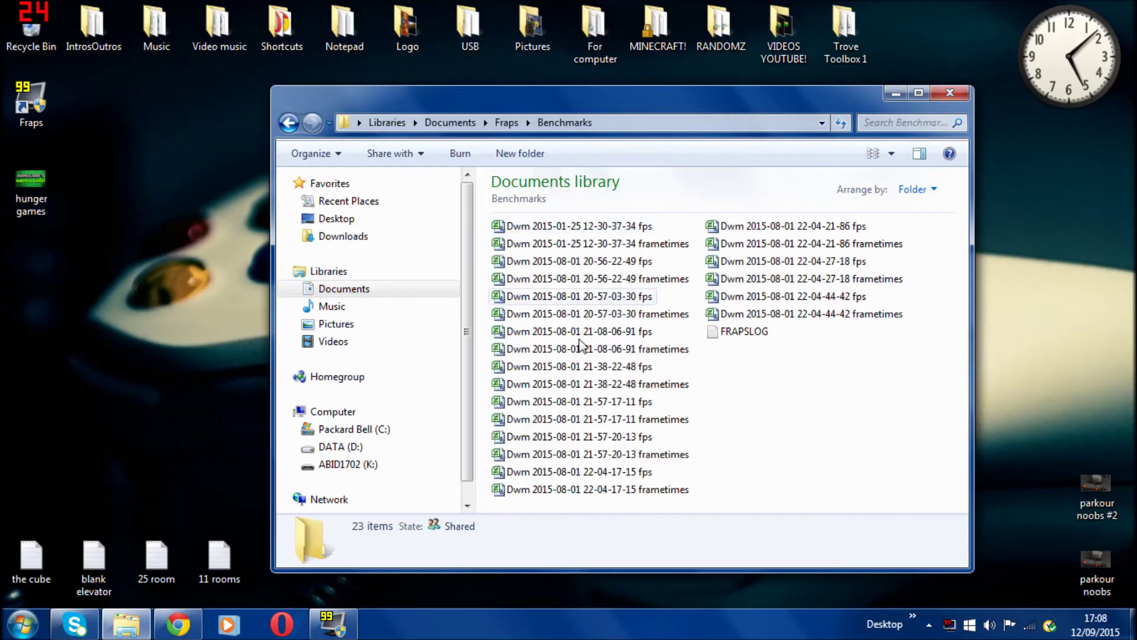
# Step: Examine several of the fps and frametimes files in the Benchmarks folder, and minimise the folder window
pyautogui.click(720, 278)
pyautogui.click(592, 296)
pyautogui.click(581, 419)
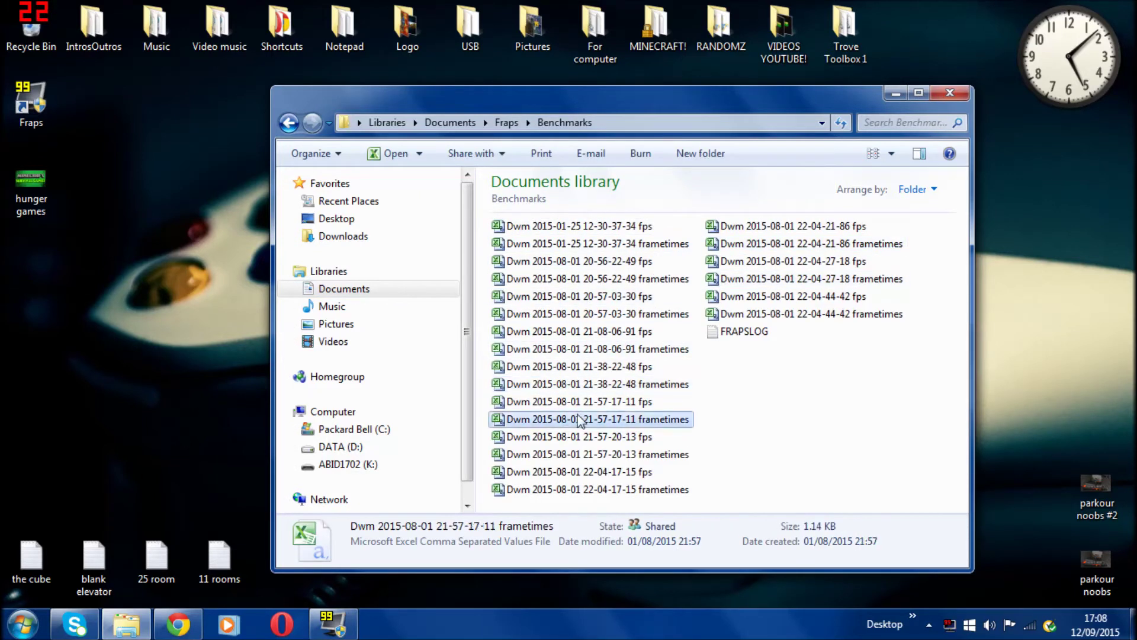
pyautogui.click(630, 367)
pyautogui.click(630, 384)
pyautogui.click(629, 403)
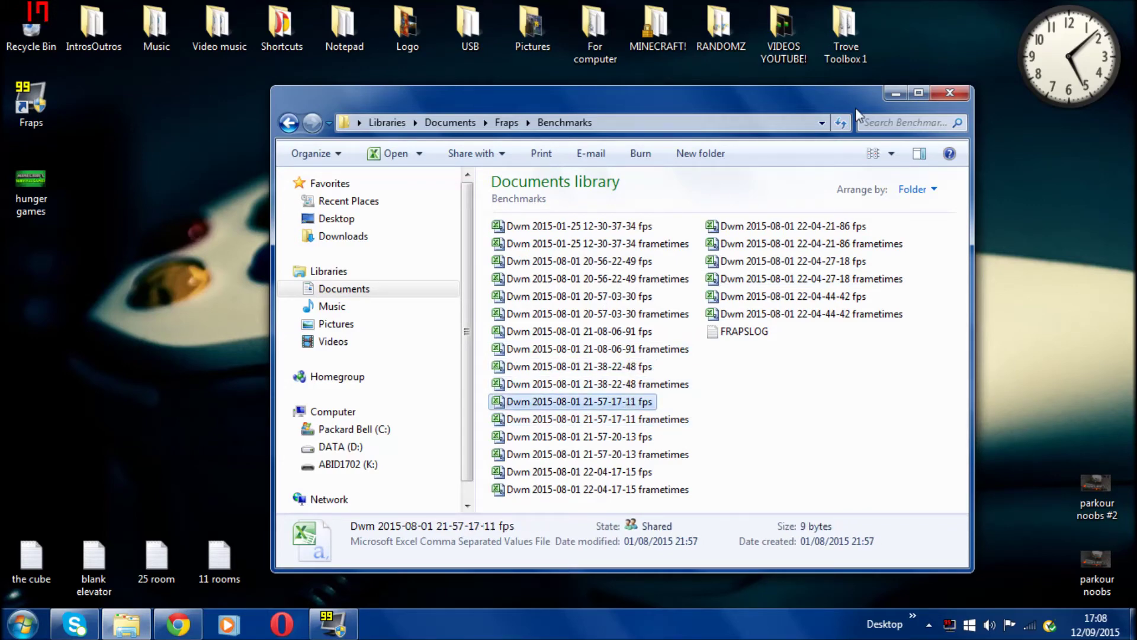
pyautogui.click(895, 97)
# Step: Reopen the Fraps window and try the FPS overlay in each screen corner, ending with Hide overlay
pyautogui.click(333, 624)
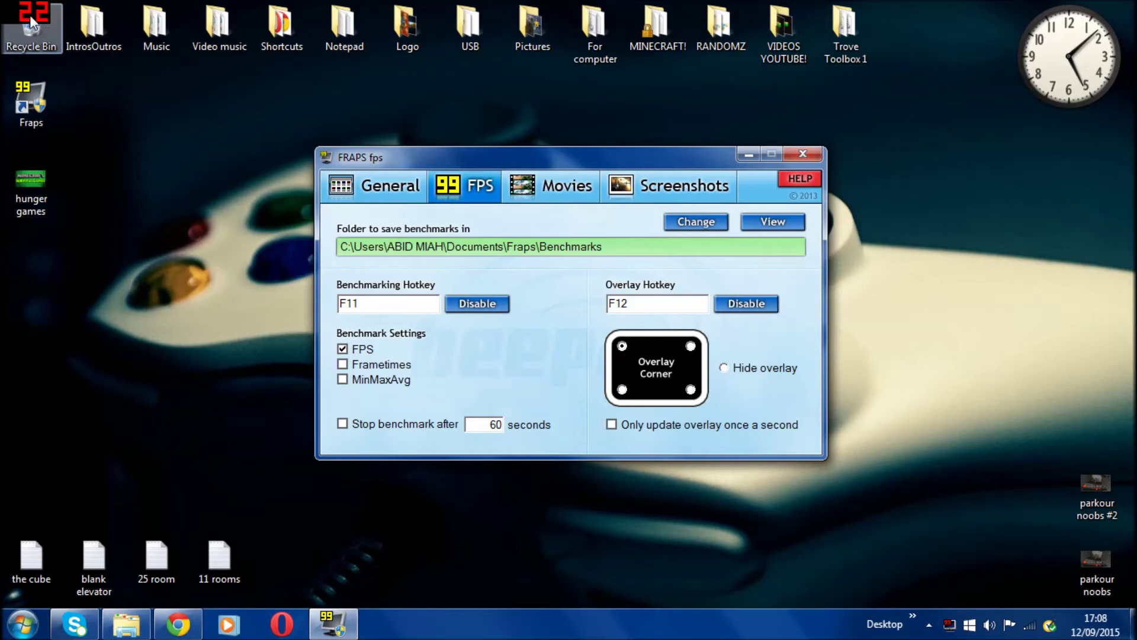
pyautogui.click(691, 347)
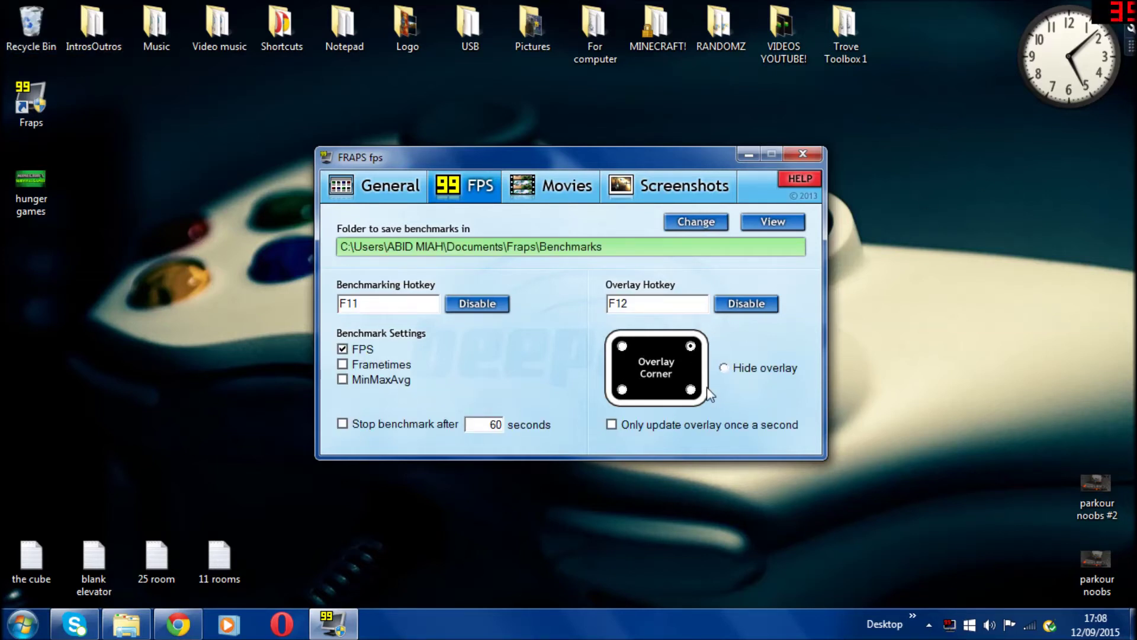
pyautogui.click(691, 389)
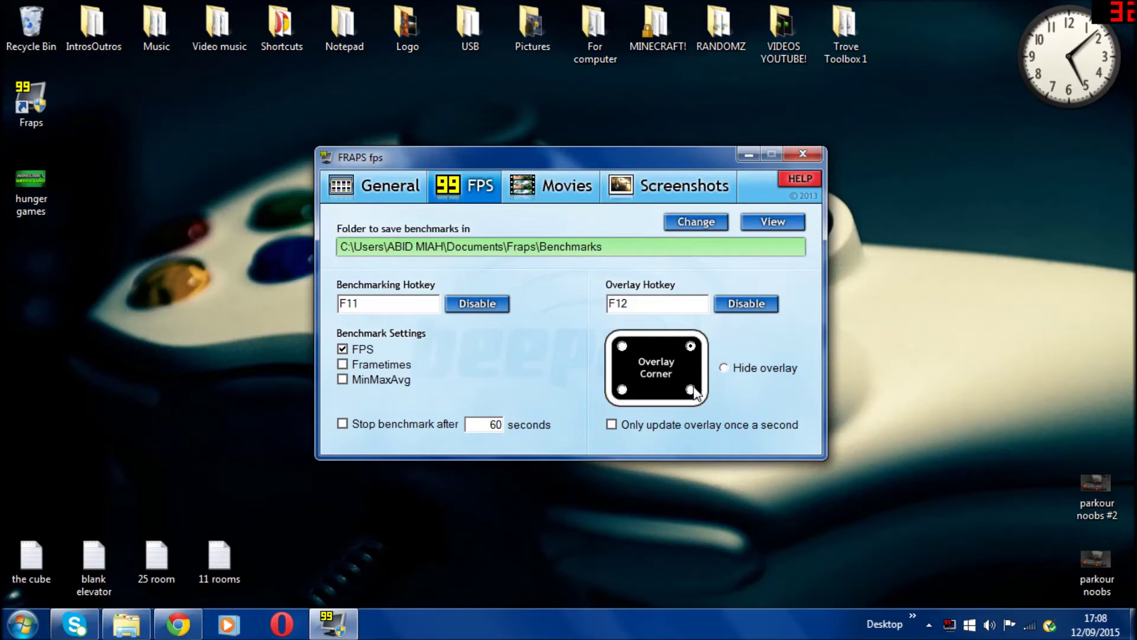
pyautogui.click(622, 390)
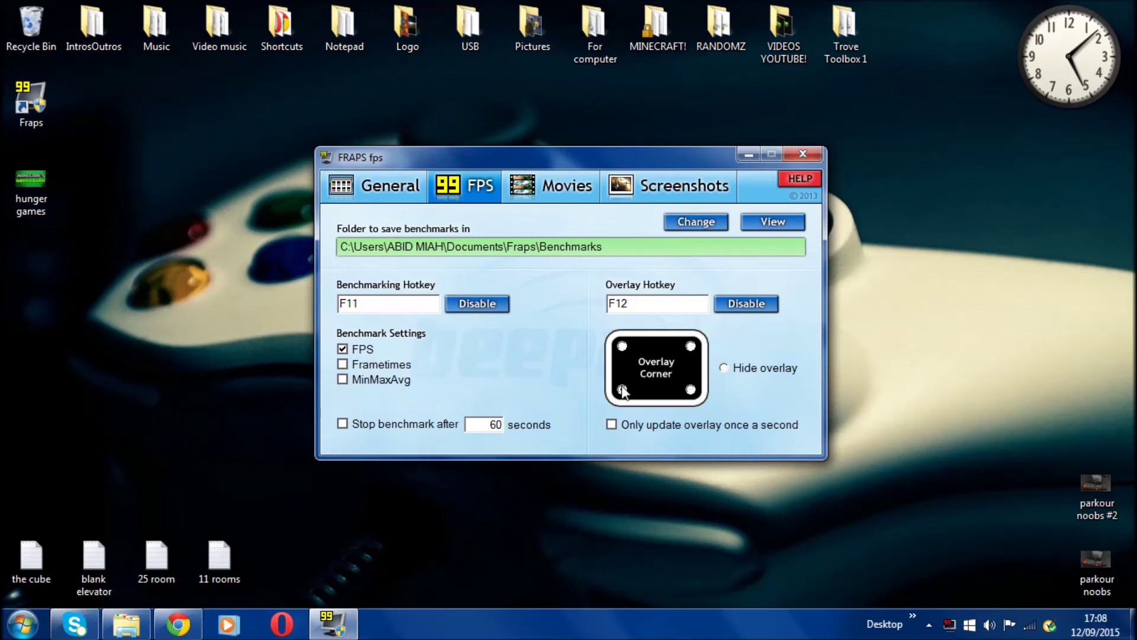
pyautogui.click(619, 347)
pyautogui.click(746, 368)
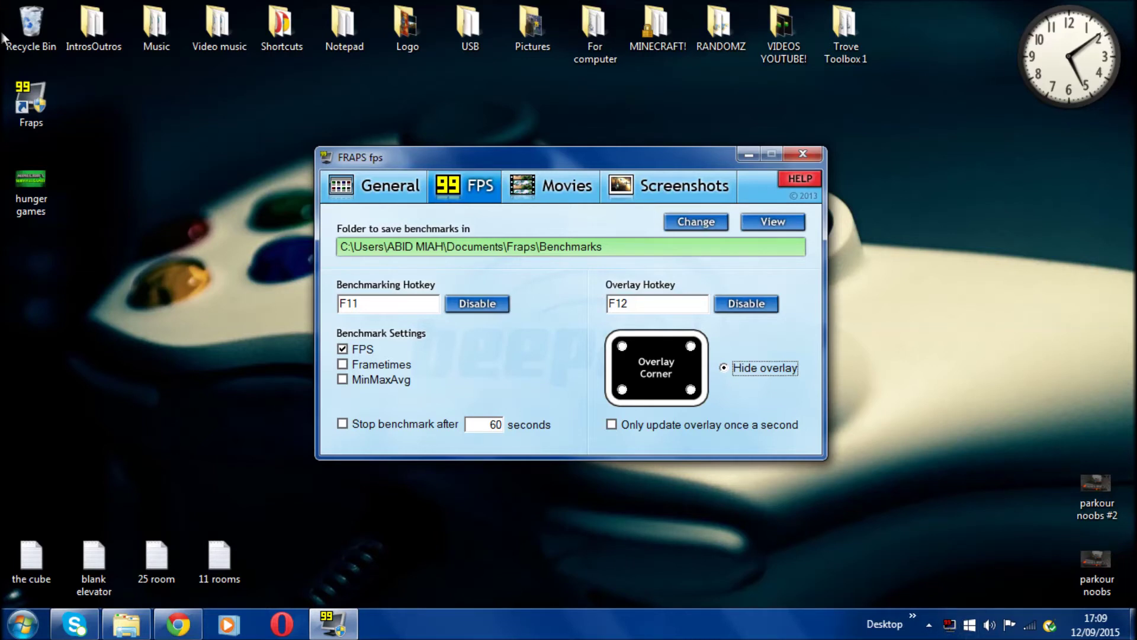
# Step: Toggle the FPS overlay between hidden and shown, and set it to the upper-left overlay corner
pyautogui.click(622, 345)
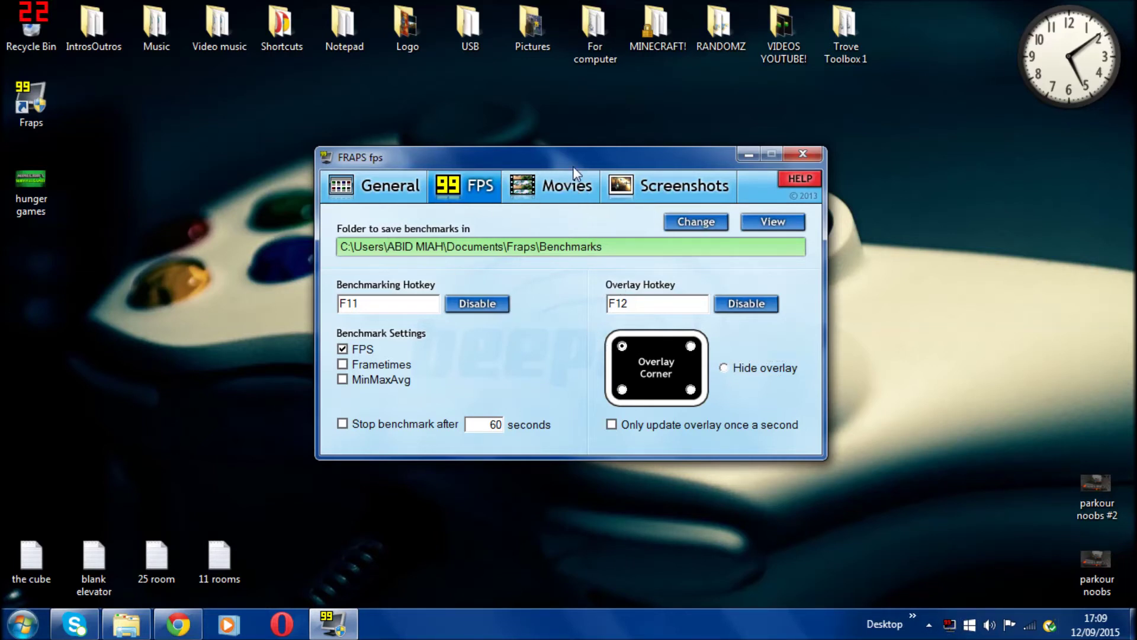
pyautogui.click(760, 369)
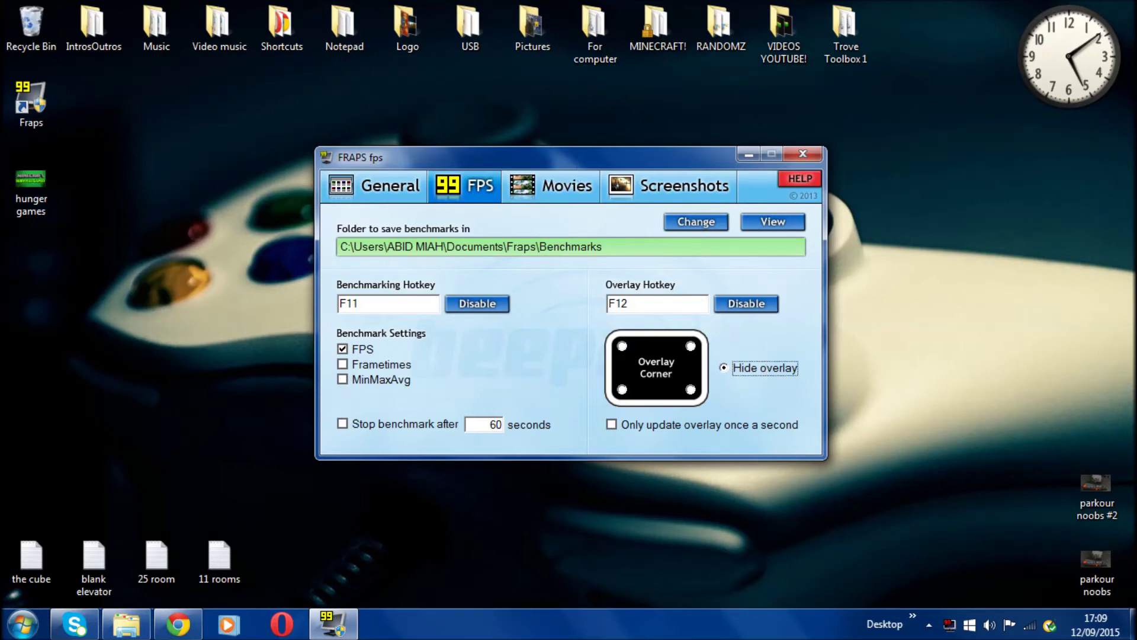
pyautogui.click(619, 343)
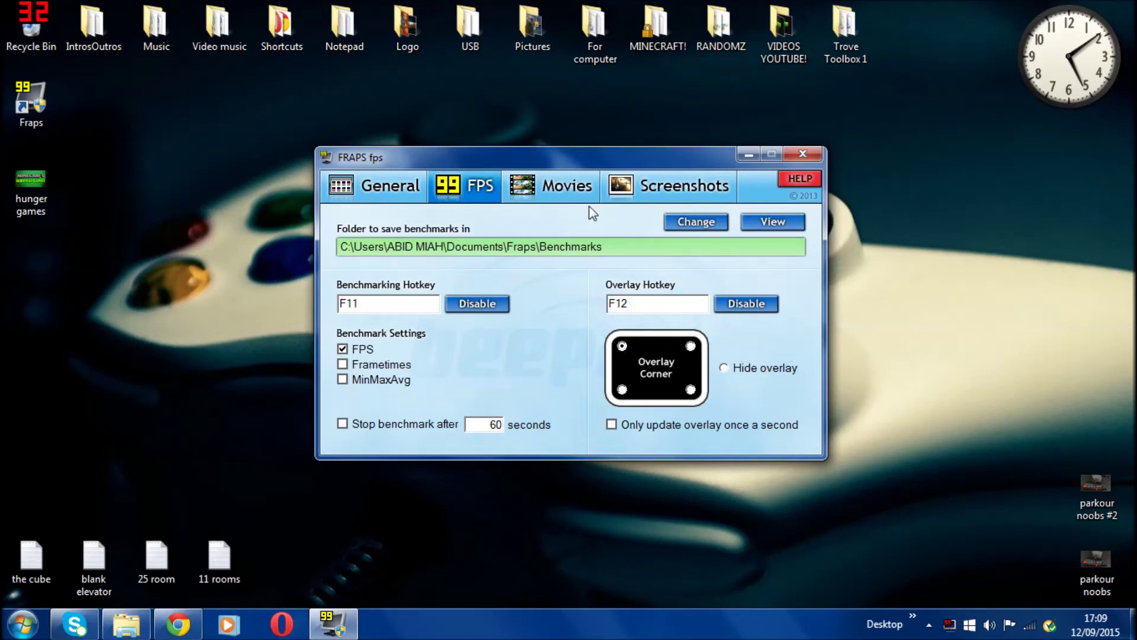
# Step: Show the Fraps movie settings, bring up the folder chooser for saved movies, and cancel it
pyautogui.click(570, 185)
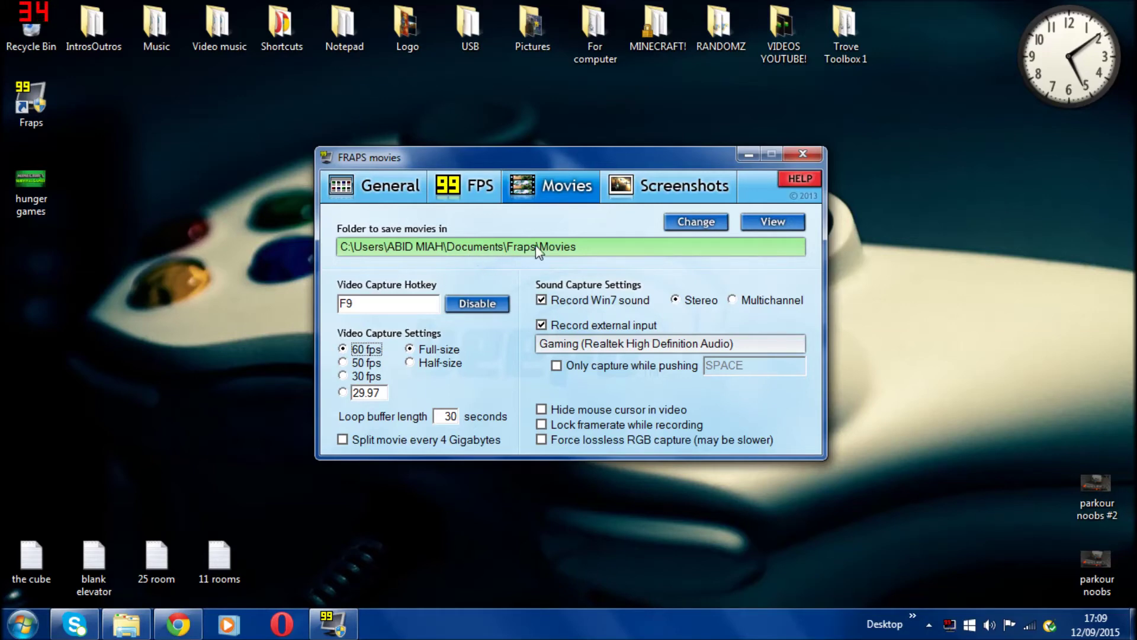
pyautogui.click(683, 224)
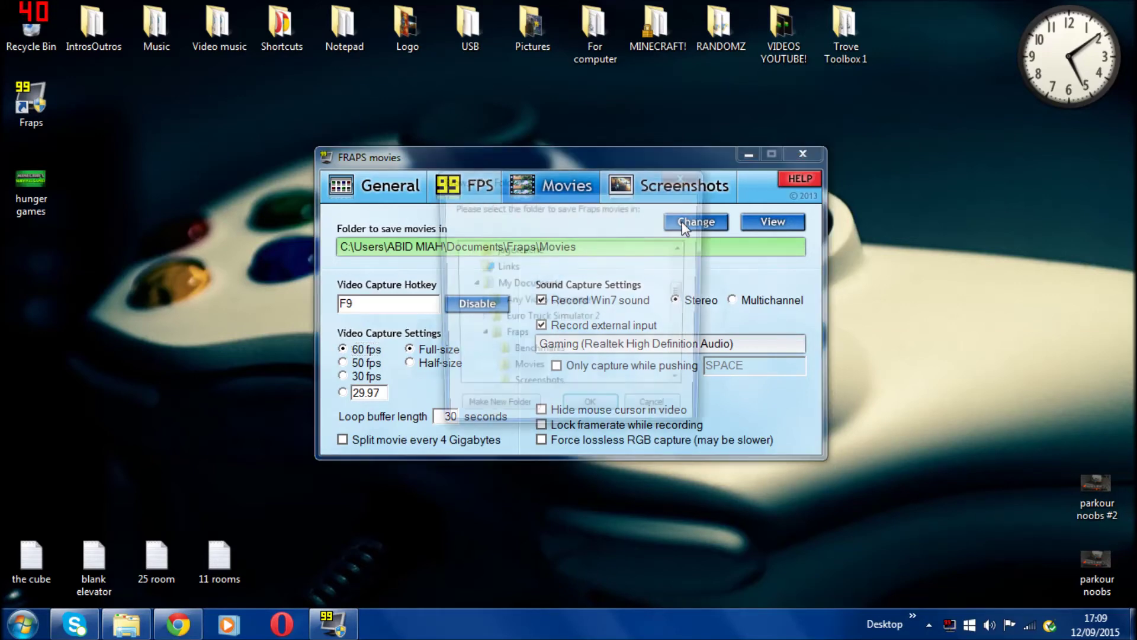
pyautogui.click(659, 403)
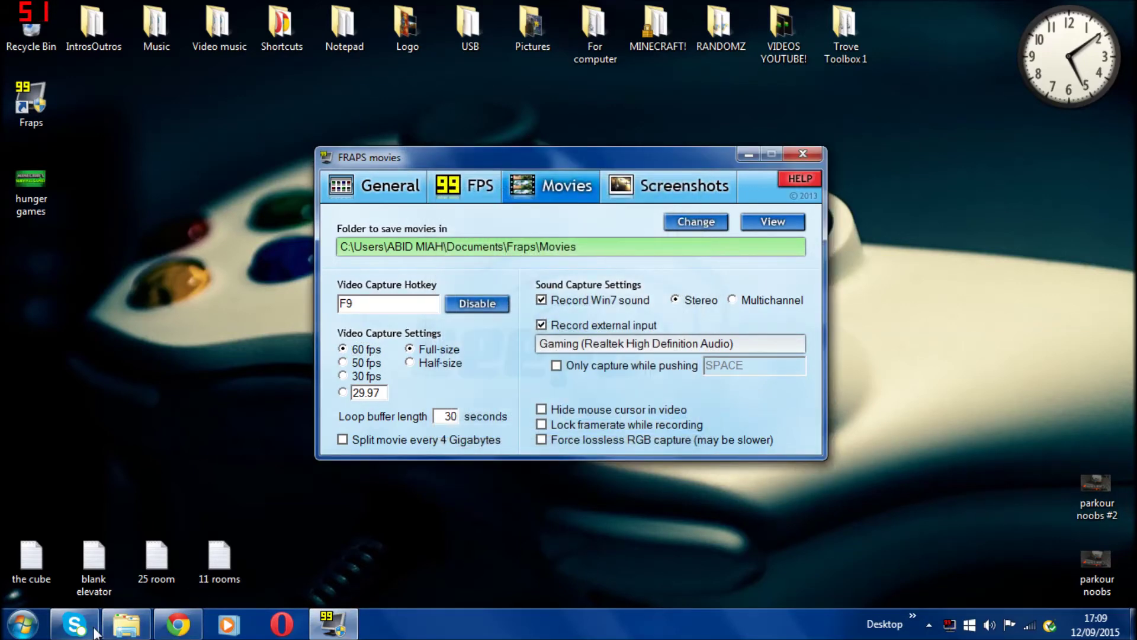
# Step: Minimise Fraps, open the Movies folder inside the Fraps folder of the Documents library, and minimise the folder window
pyautogui.click(122, 626)
pyautogui.click(729, 155)
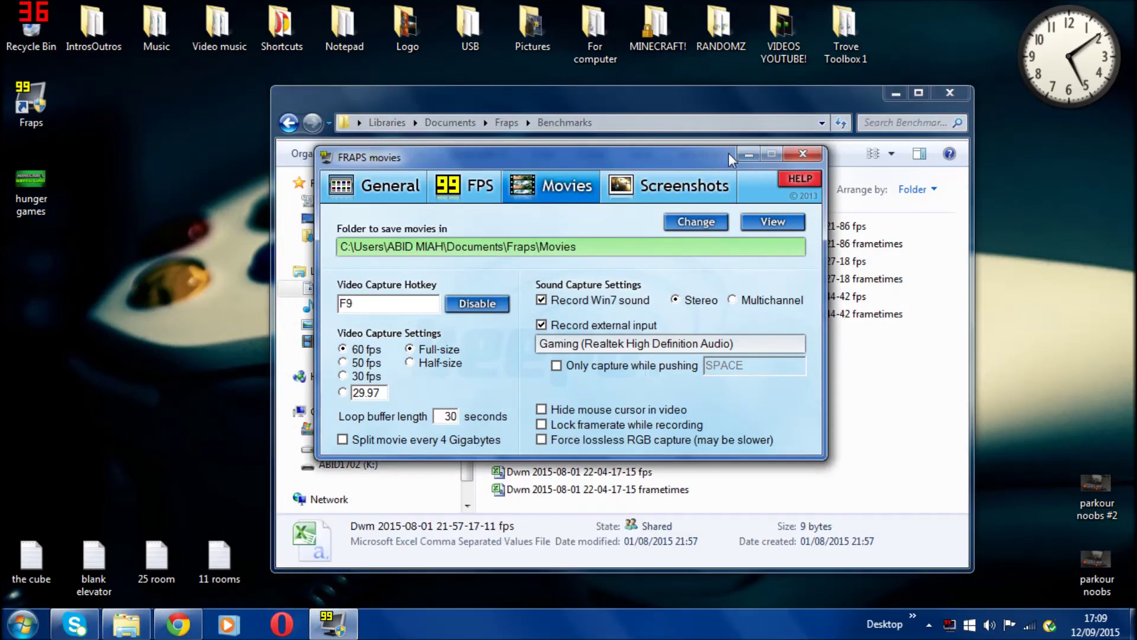
pyautogui.click(746, 155)
pyautogui.click(389, 289)
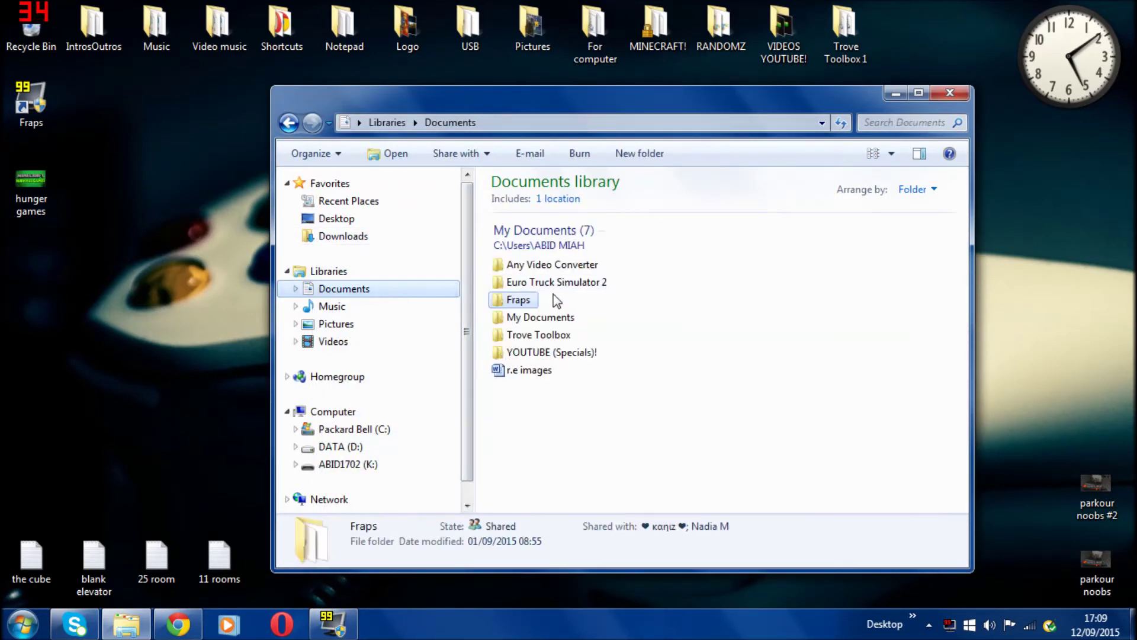
pyautogui.doubleClick(513, 300)
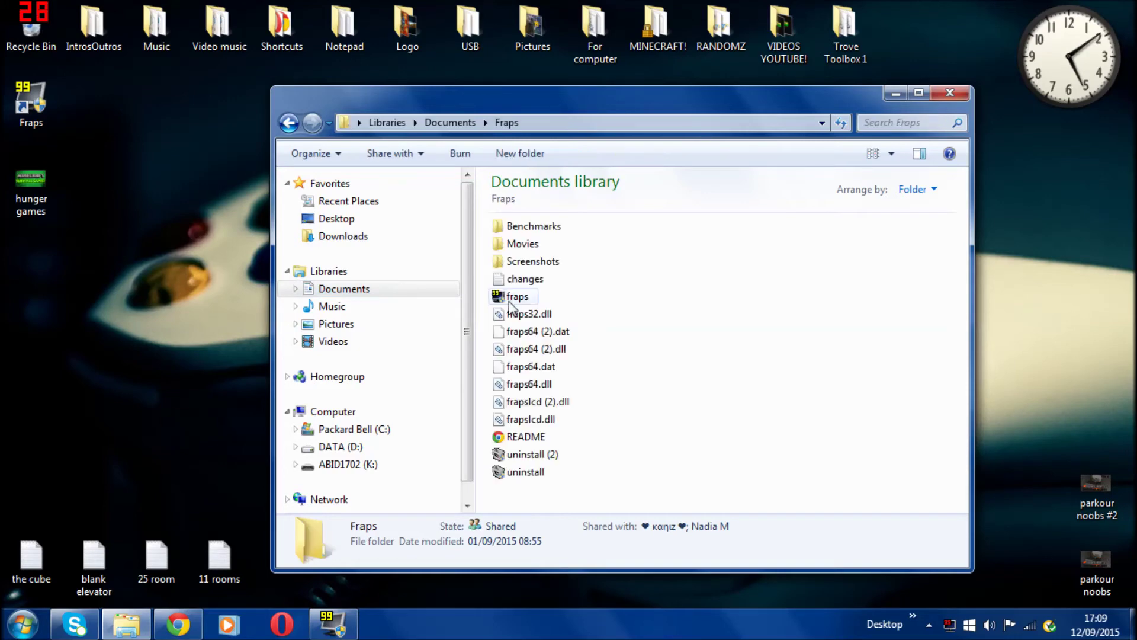
pyautogui.doubleClick(521, 244)
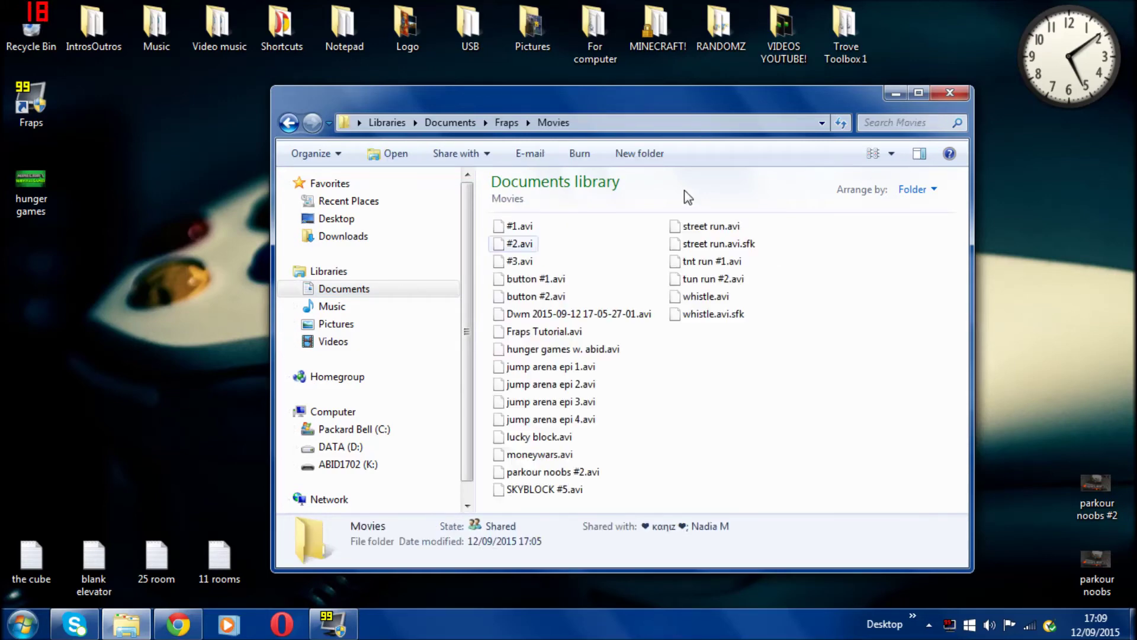
pyautogui.click(895, 95)
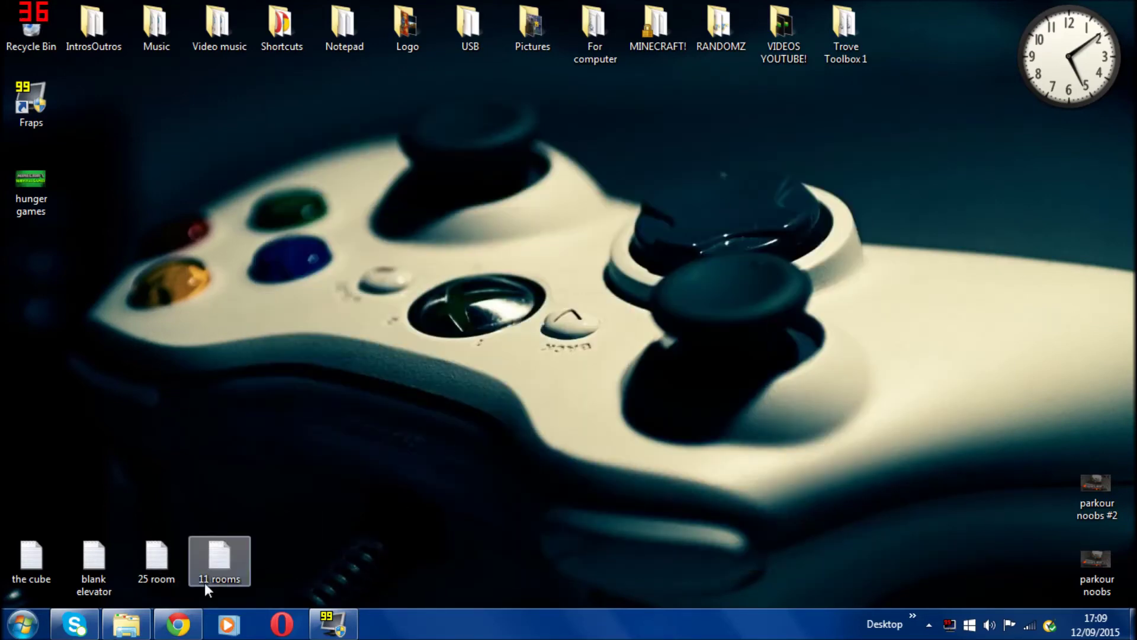
# Step: Reopen the Fraps window and switch the "Only capture while pushing" sound option on and back off
pyautogui.click(333, 624)
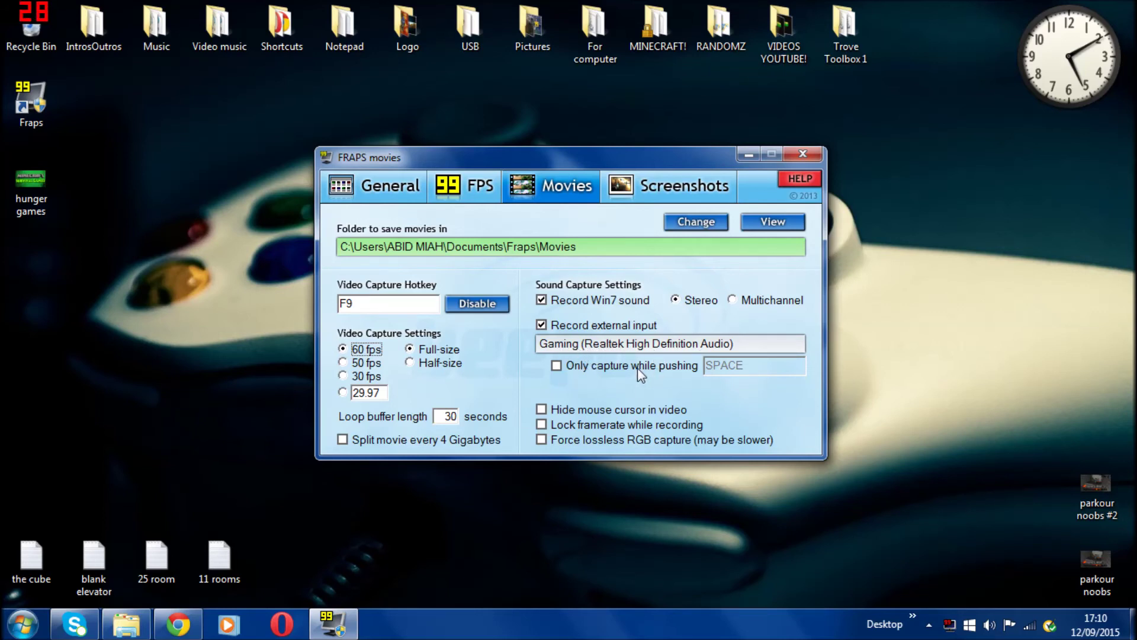
pyautogui.click(598, 365)
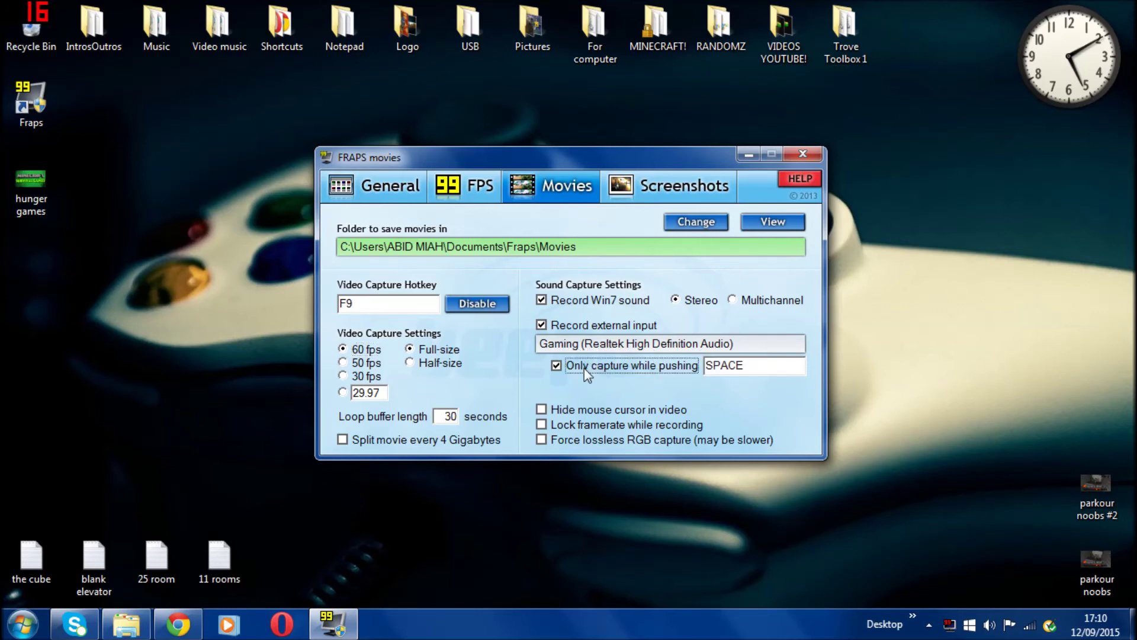
pyautogui.click(555, 366)
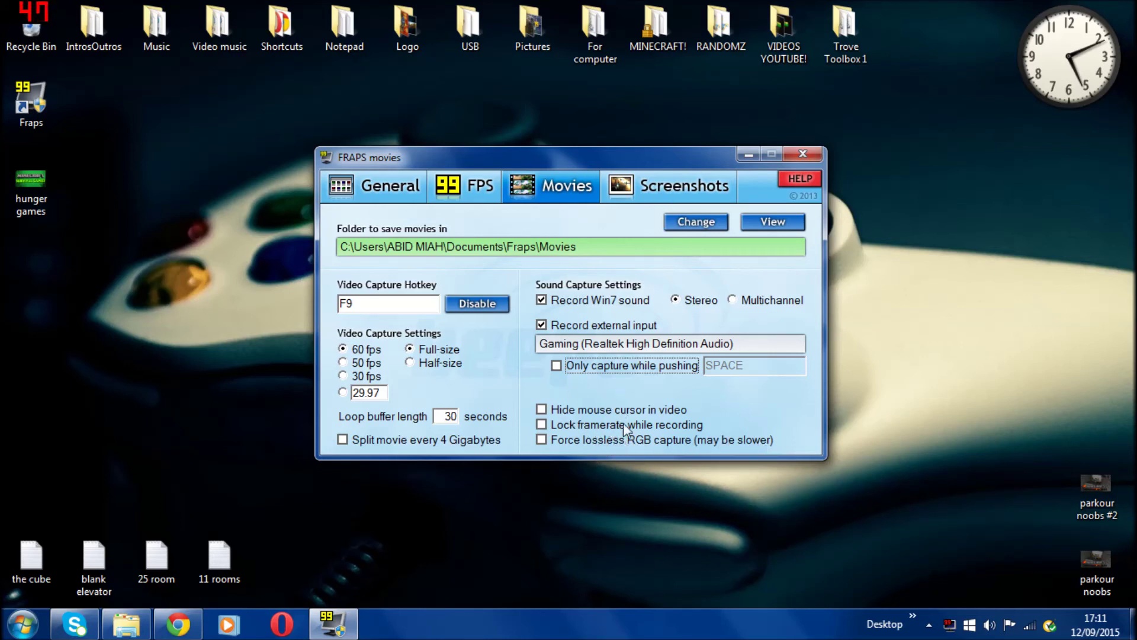
# Step: Show the Fraps screenshot settings, open the Screenshots folder in the Documents library's Fraps folder, and minimise the folder window
pyautogui.click(684, 189)
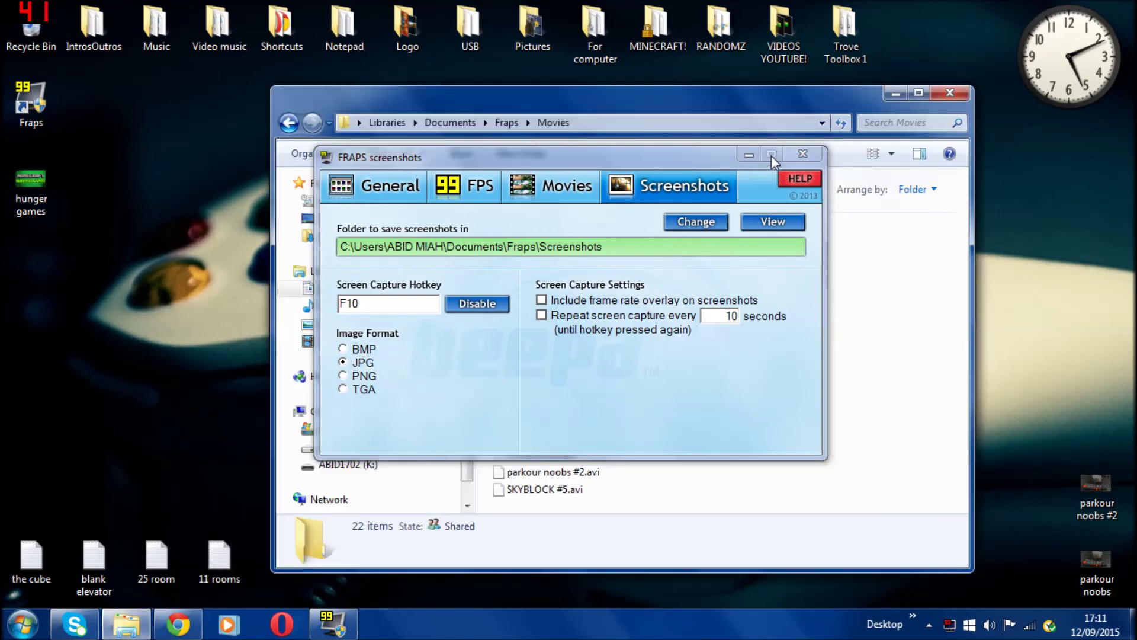
pyautogui.click(749, 154)
pyautogui.click(350, 288)
pyautogui.click(521, 300)
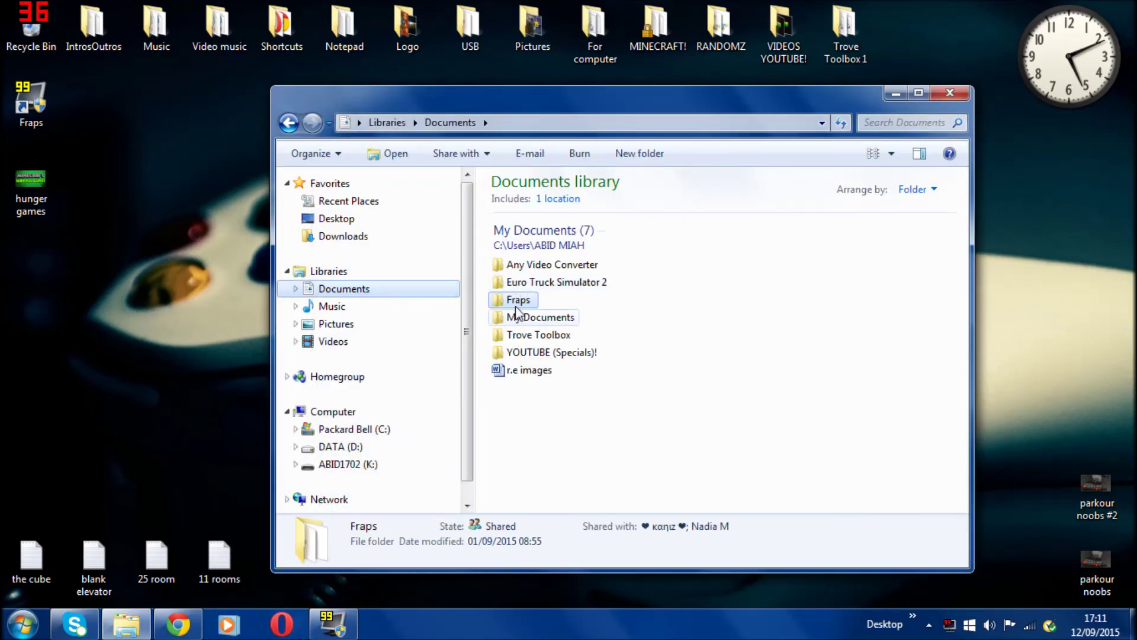
pyautogui.doubleClick(523, 301)
pyautogui.doubleClick(531, 265)
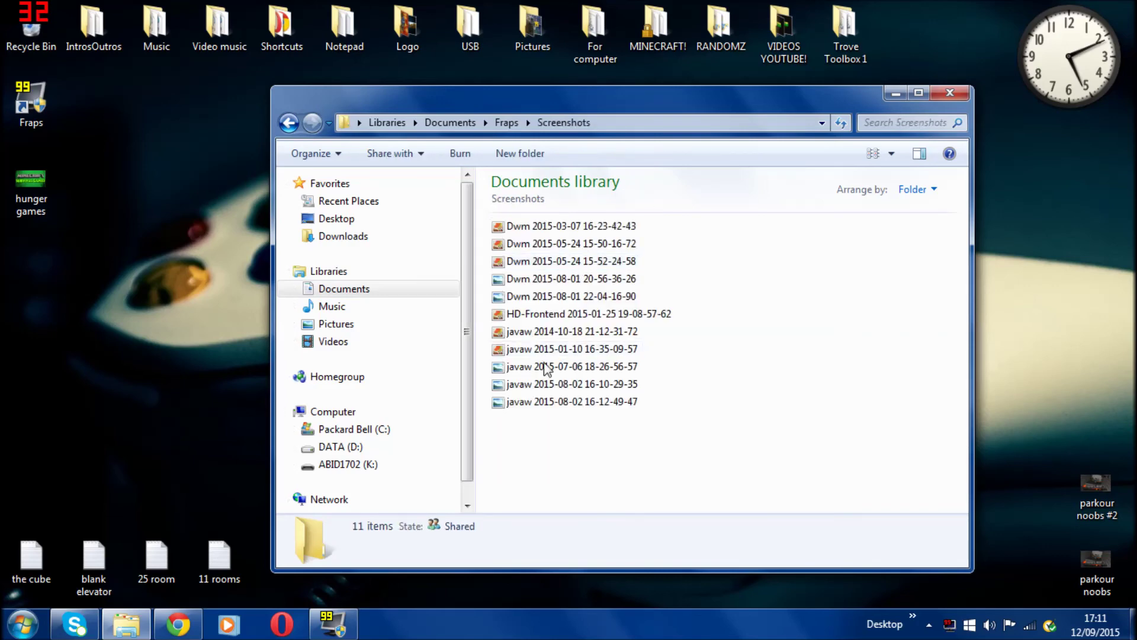
pyautogui.click(902, 95)
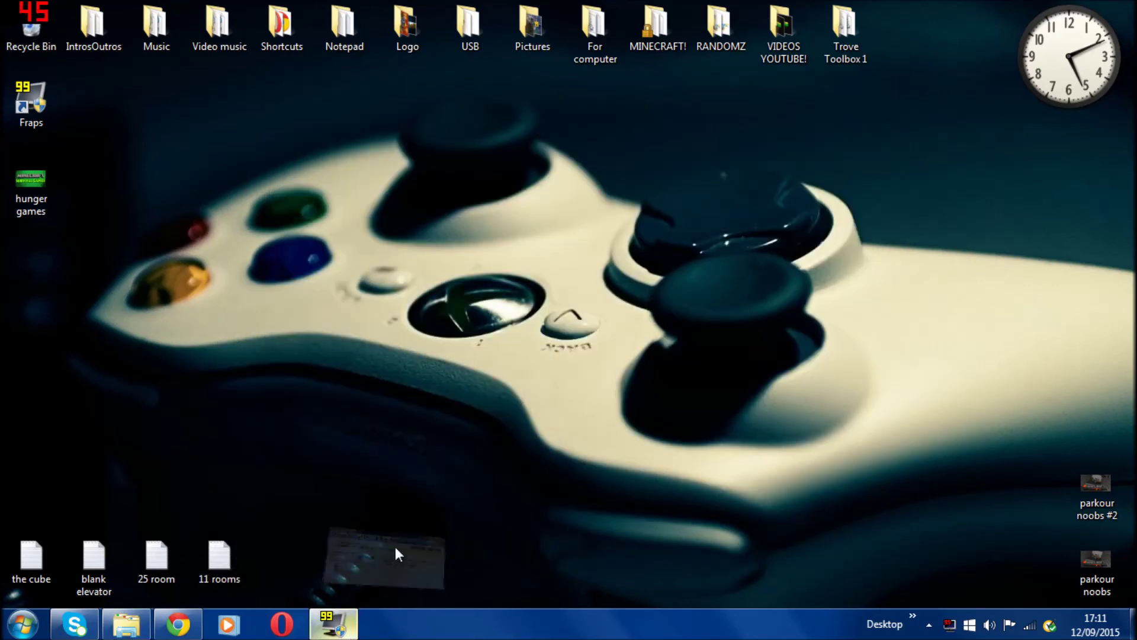
# Step: Reopen the Fraps window and review its screenshot, movie and FPS settings, ending on the general settings
pyautogui.click(397, 551)
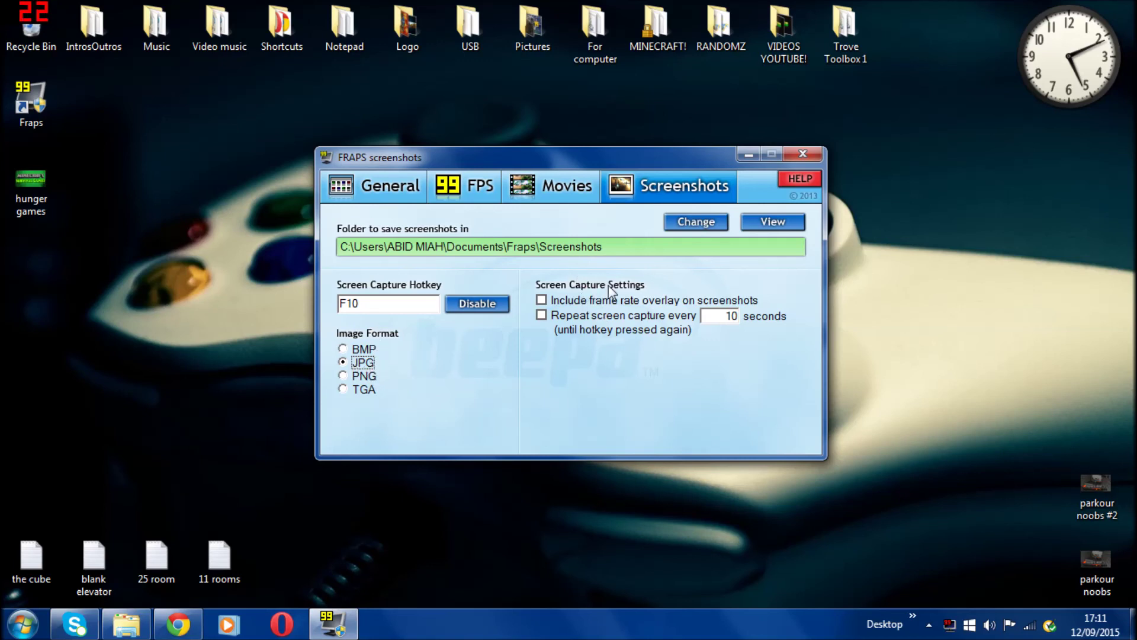
pyautogui.click(570, 186)
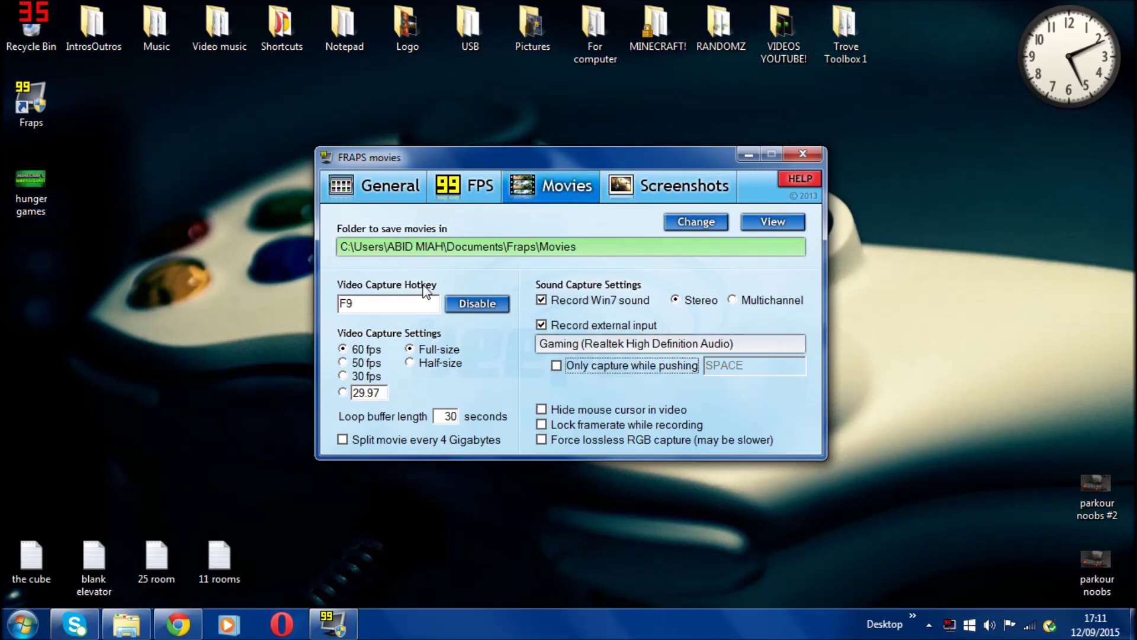
pyautogui.click(390, 186)
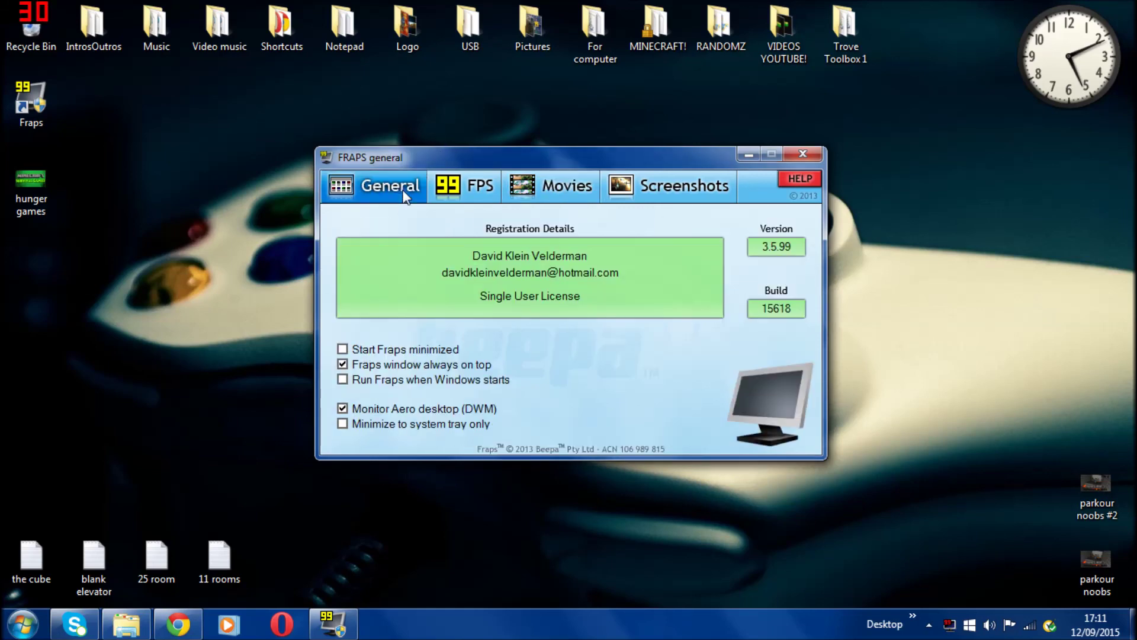
pyautogui.click(468, 186)
pyautogui.click(557, 190)
pyautogui.click(477, 186)
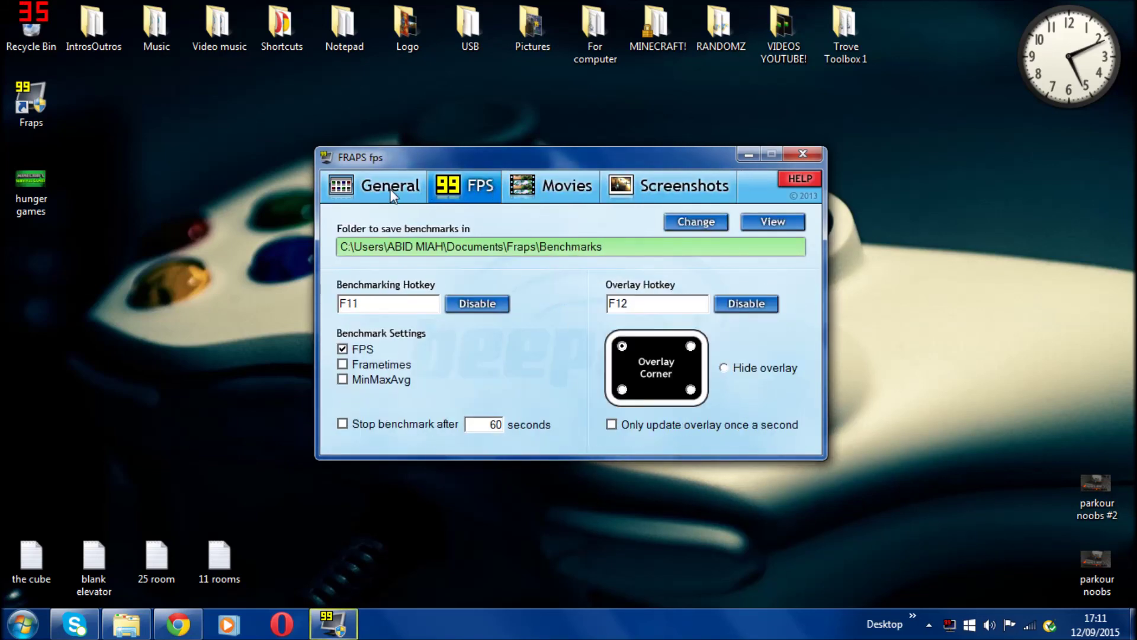
pyautogui.click(391, 193)
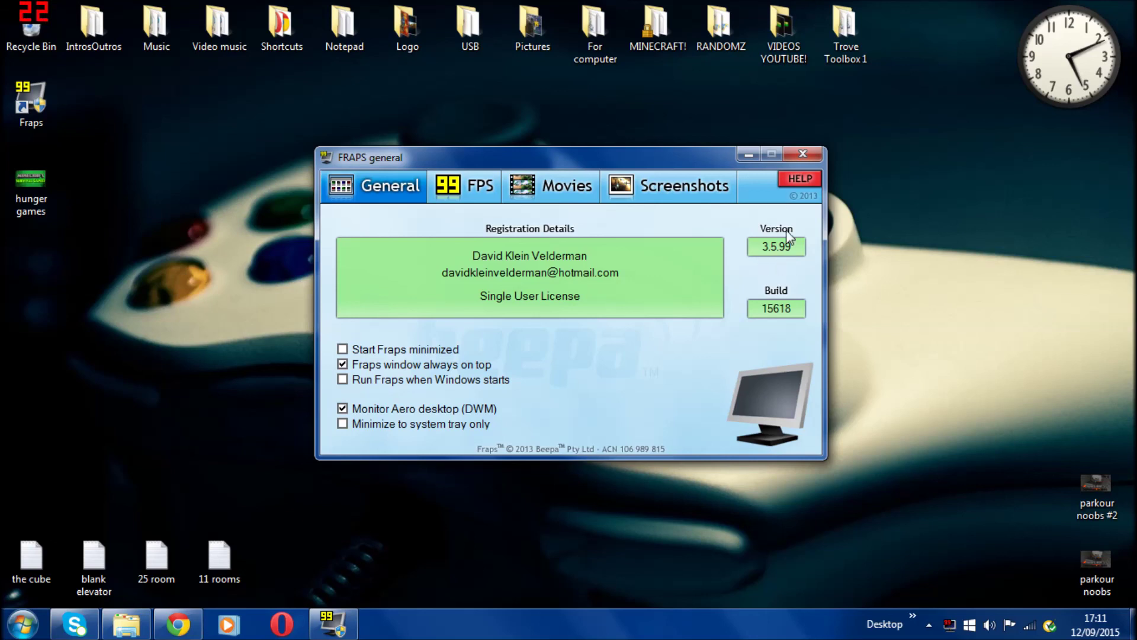
# Step: Minimise the Fraps window and switch to the MediaFire download page for Fraps in Chrome
pyautogui.click(749, 155)
pyautogui.moveTo(2, 3); pyautogui.dragTo(629, 483)
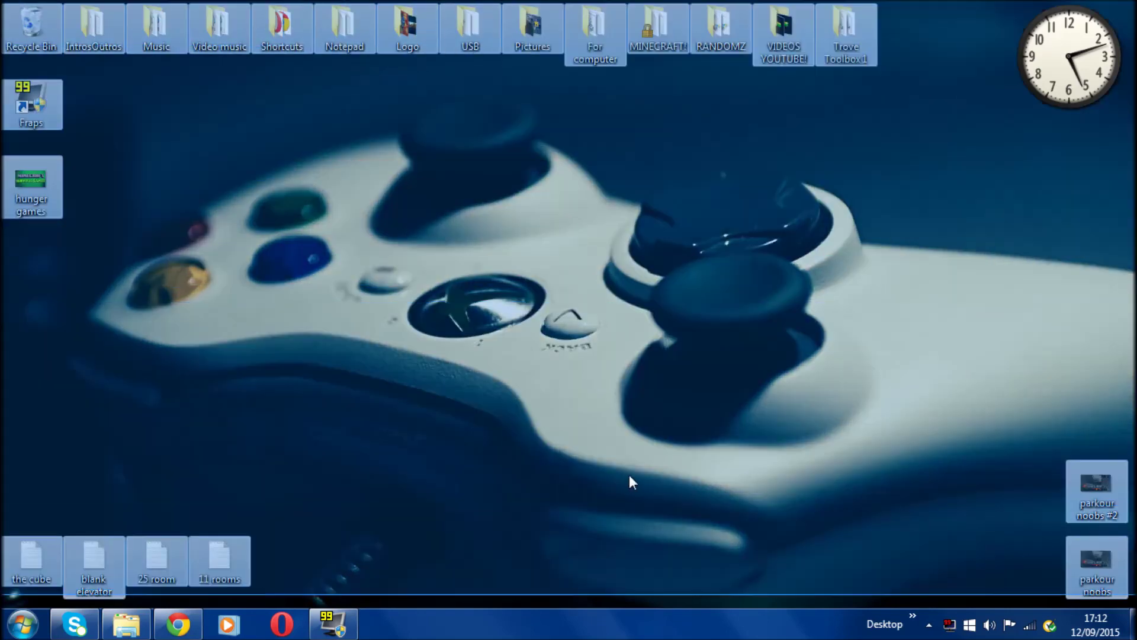
pyautogui.click(629, 481)
pyautogui.click(178, 624)
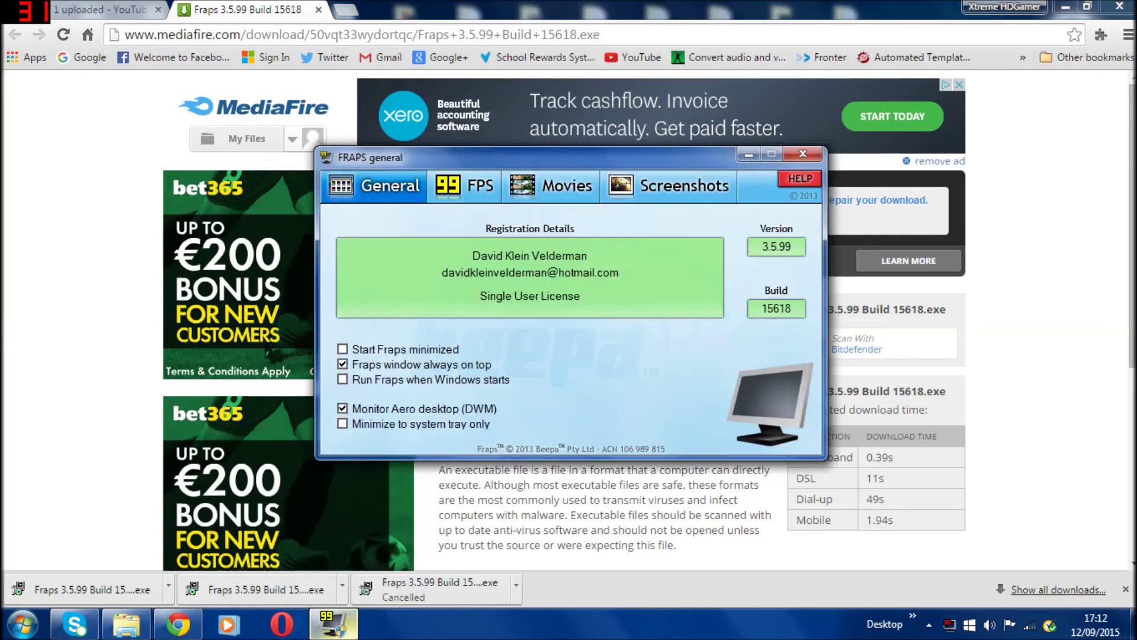
# Step: Go through the movie, FPS and screenshot settings once more over the download page, returning to the general settings
pyautogui.click(560, 186)
pyautogui.click(484, 187)
pyautogui.click(407, 175)
pyautogui.click(468, 185)
pyautogui.click(524, 195)
pyautogui.click(667, 191)
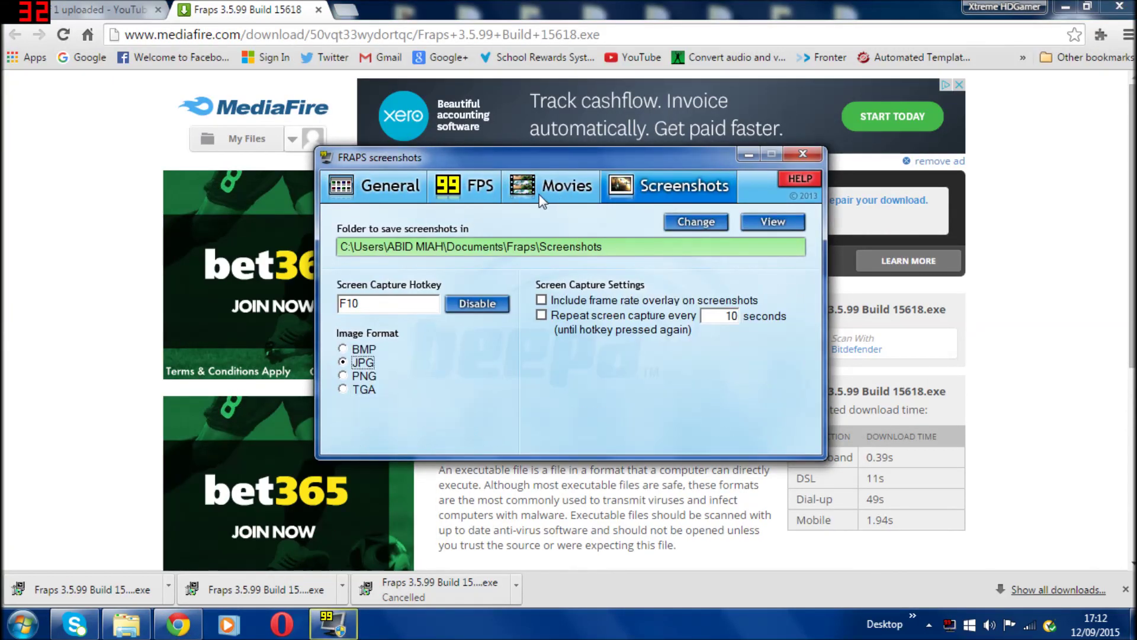
pyautogui.click(468, 186)
pyautogui.click(383, 186)
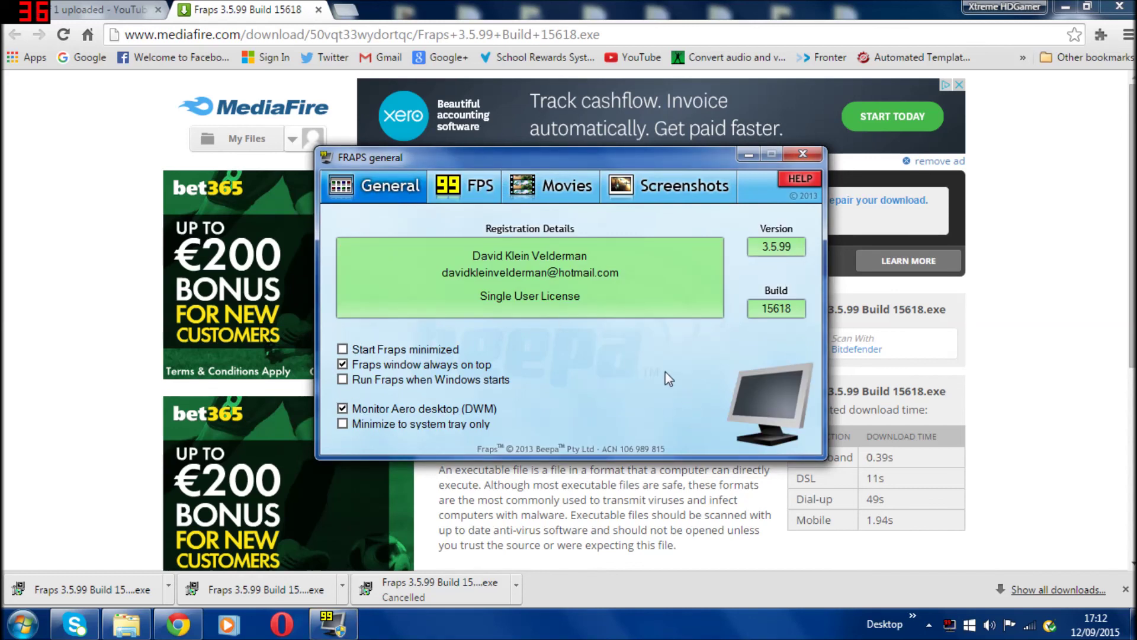